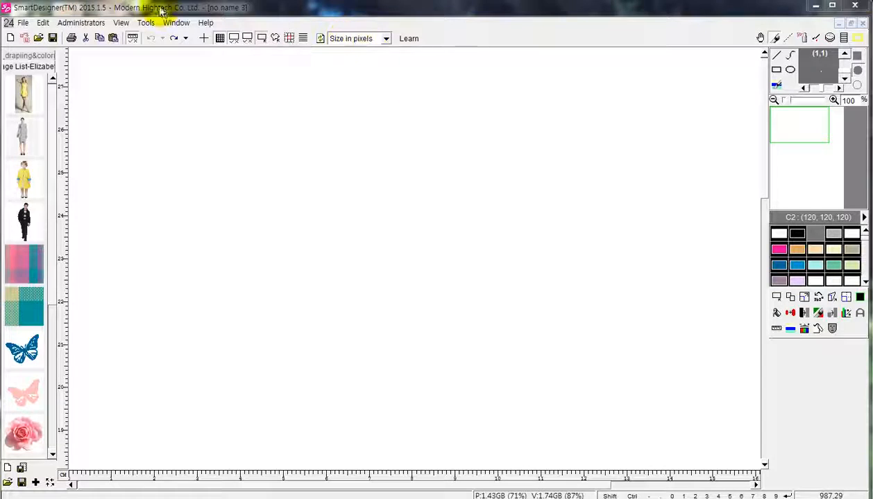
- Close the untitled image "no name 3" without saving its changes
click(851, 24)
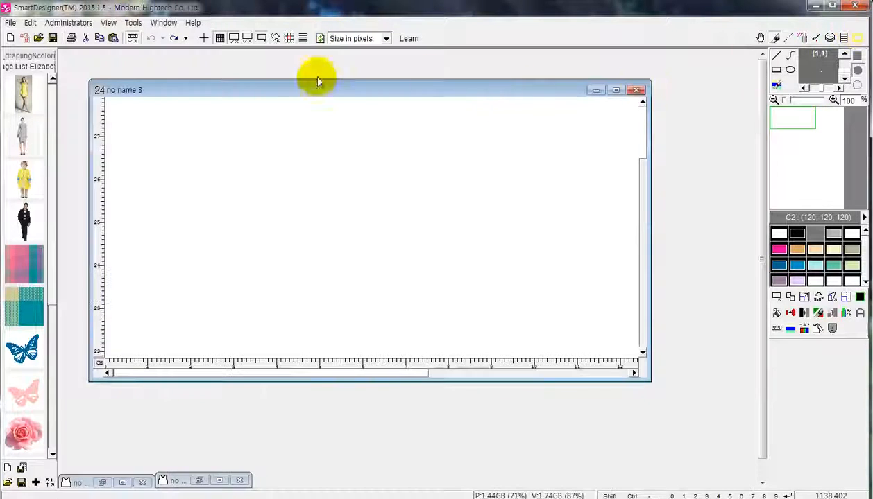
click(636, 90)
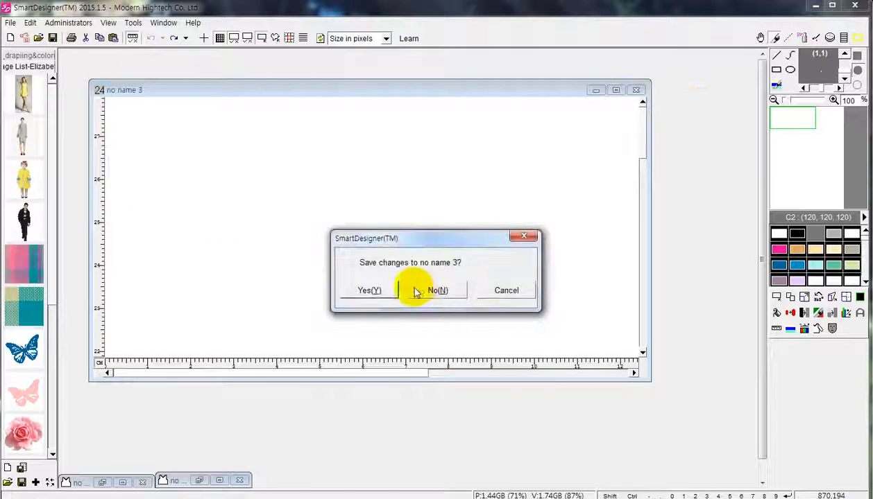
click(420, 290)
- Create a new full-colour general image, landscape, 1980 x 1440 pixels at 180 dpi, and show it maximised
click(11, 23)
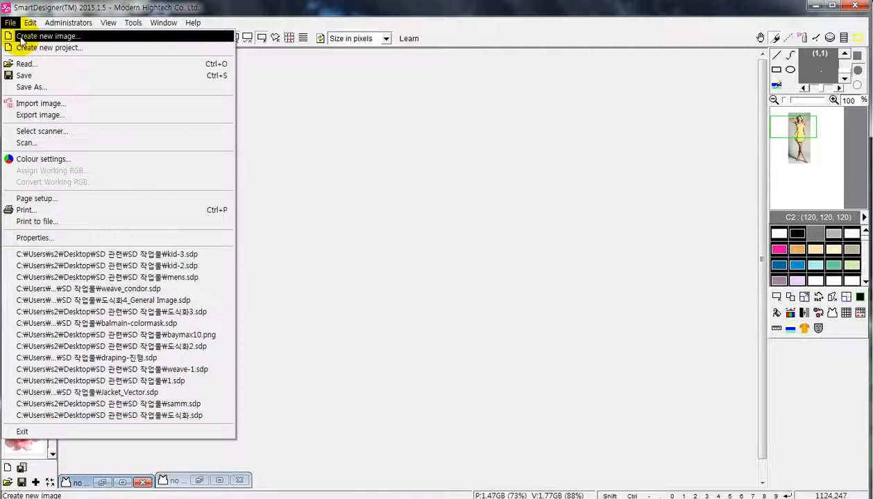
click(21, 39)
click(402, 276)
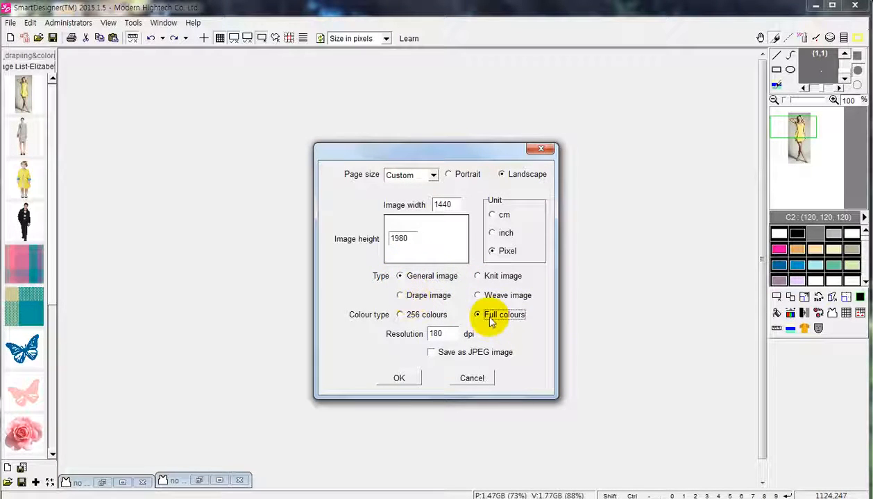
click(504, 175)
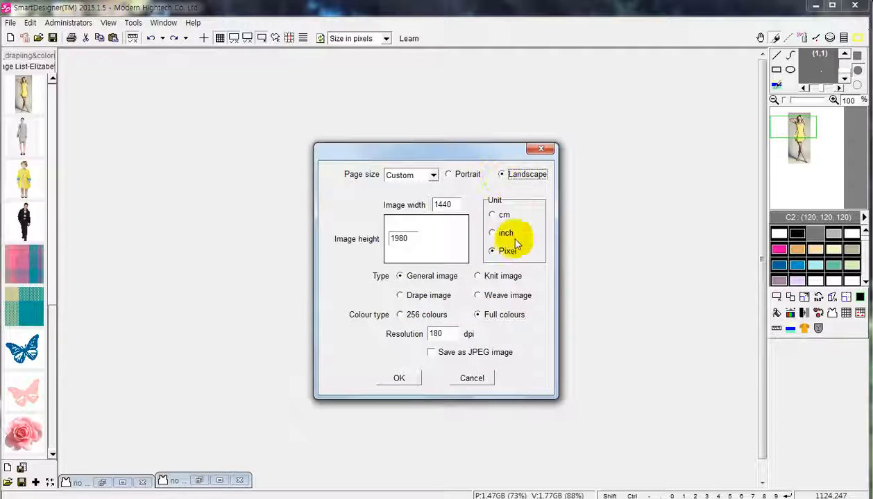
click(459, 174)
click(510, 175)
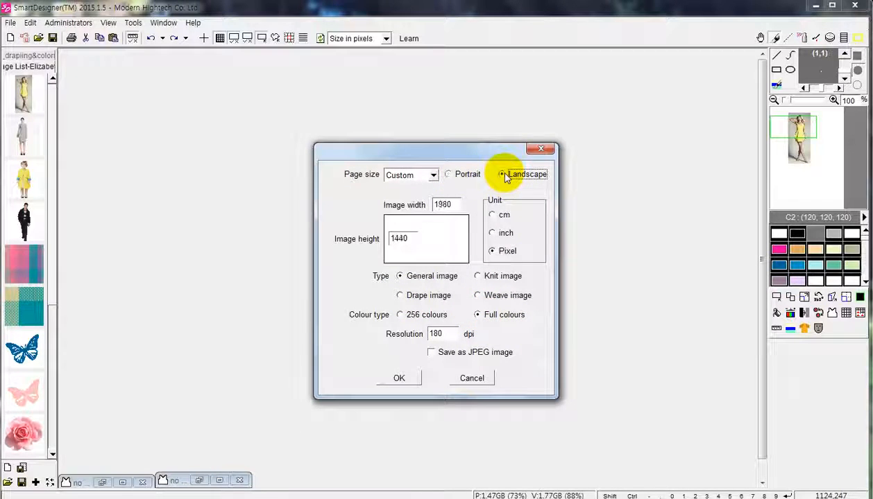
click(418, 379)
click(628, 106)
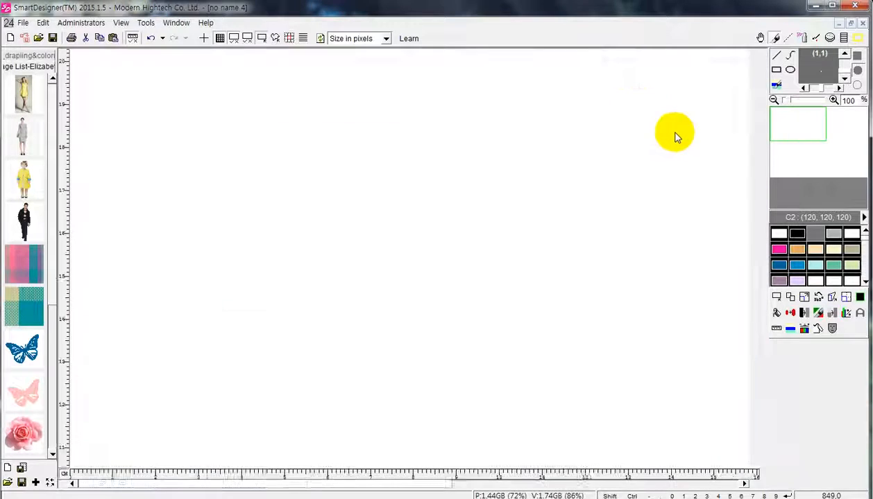
scroll(626, 290, right, 2)
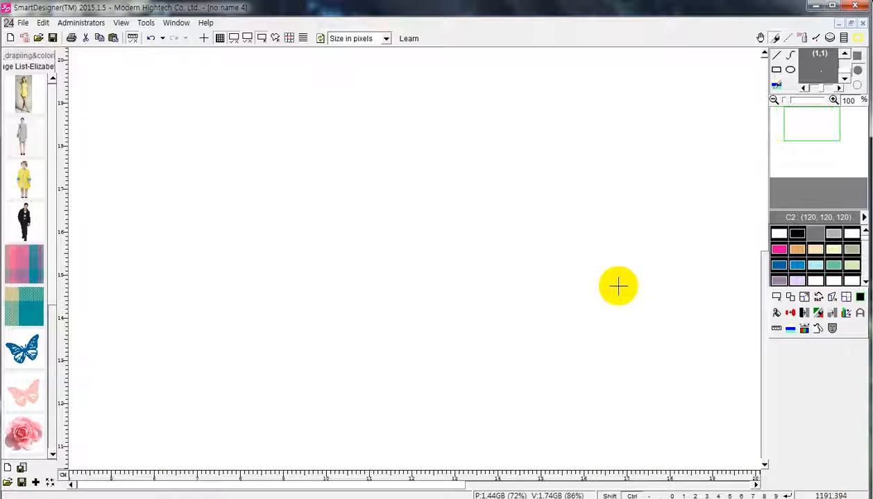
scroll(580, 283, down, 1)
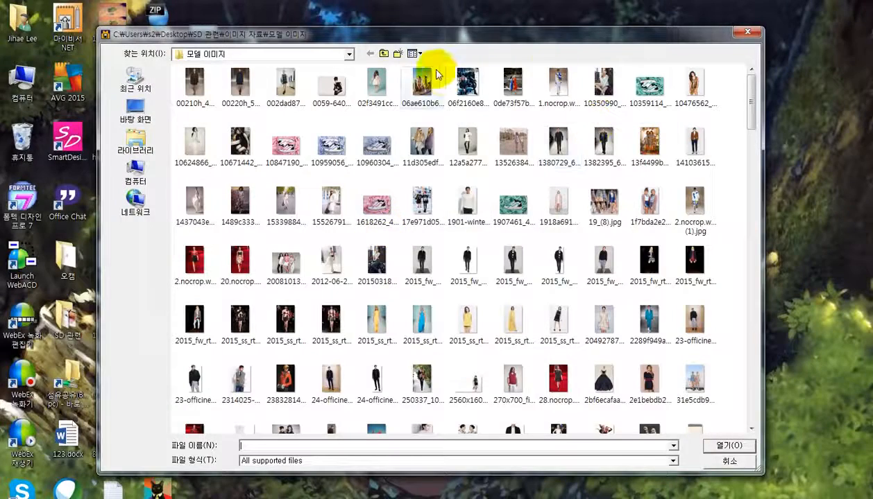
click(415, 53)
click(438, 69)
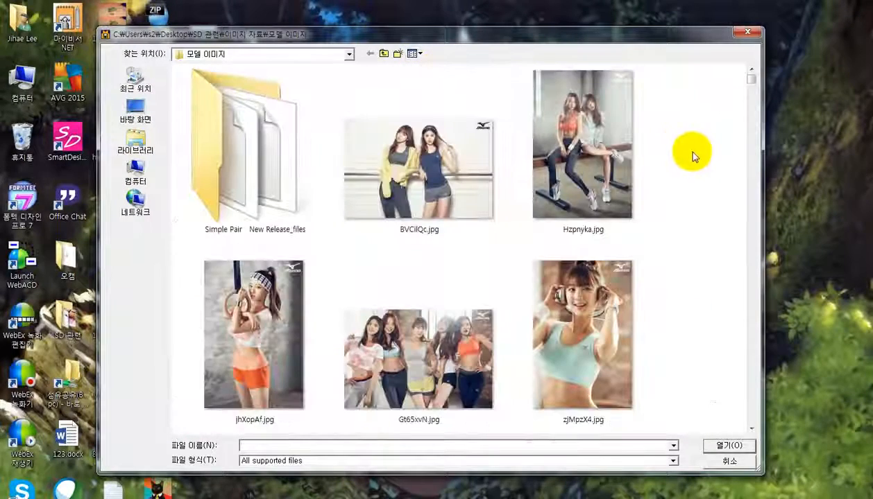
scroll(692, 157, down, 4)
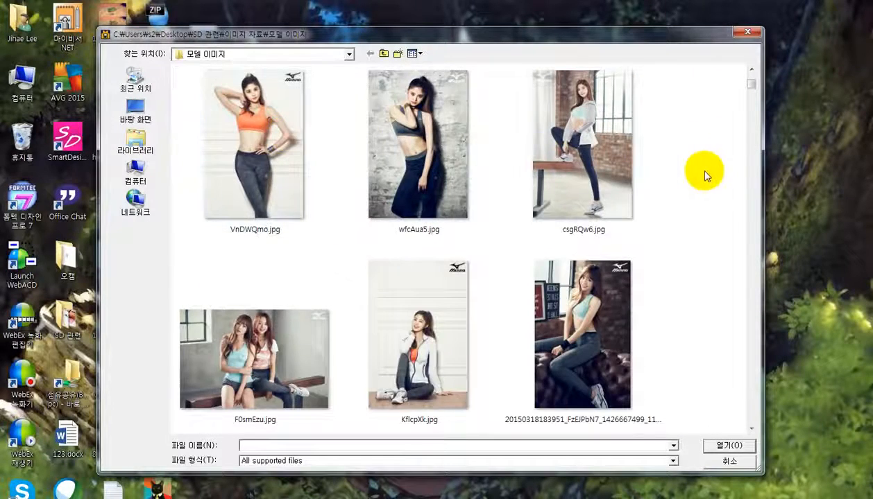
scroll(702, 173, down, 6)
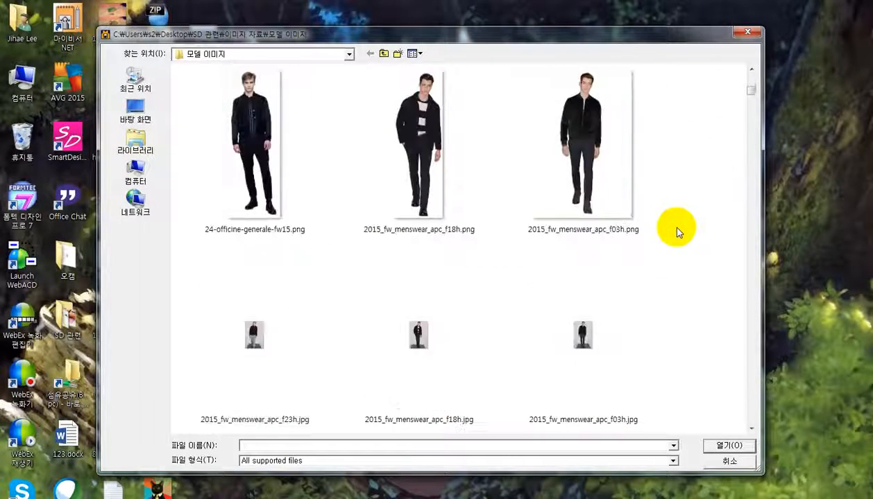
scroll(677, 231, up, 10)
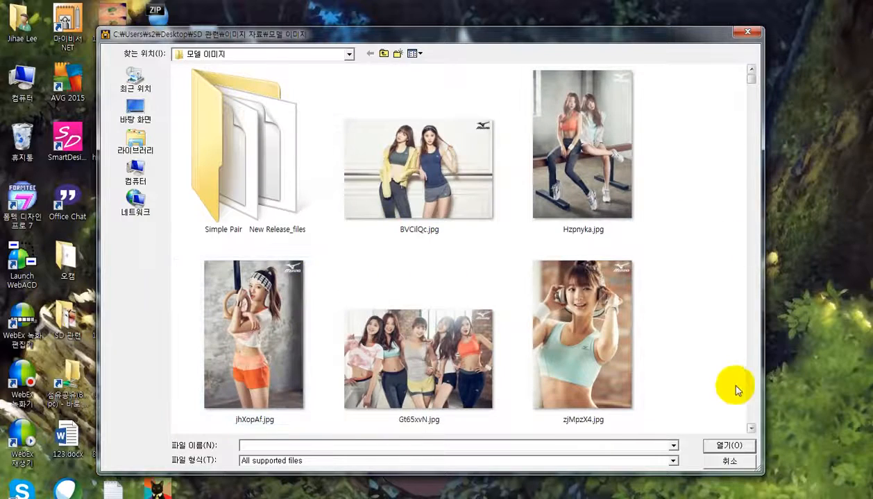
click(729, 461)
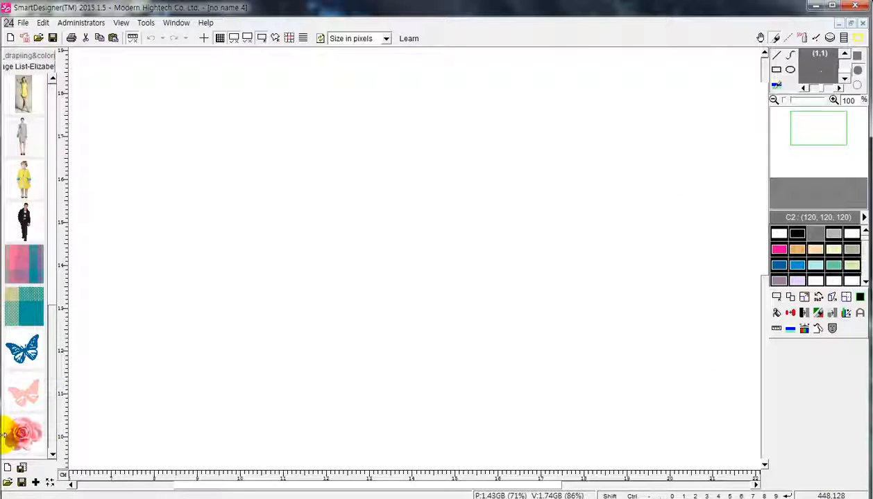
- Import the model photo VnDWQmo.jpg and place it in the middle of the canvas
click(25, 37)
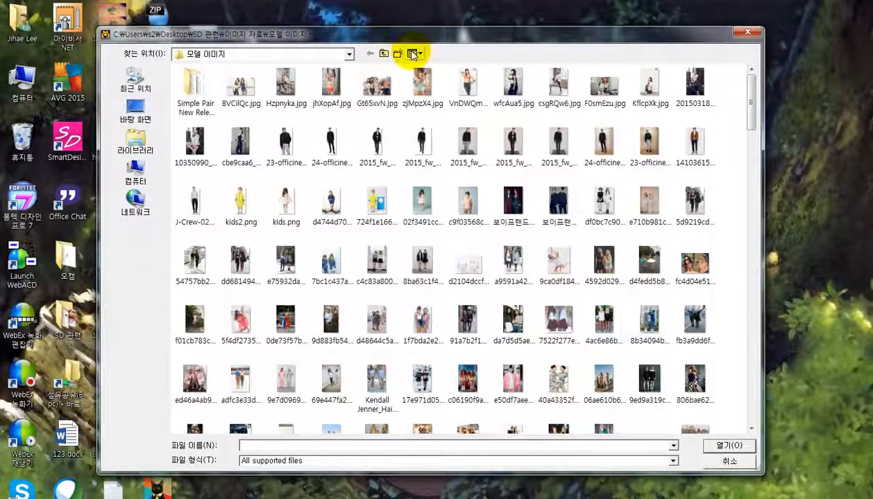
click(469, 82)
click(727, 446)
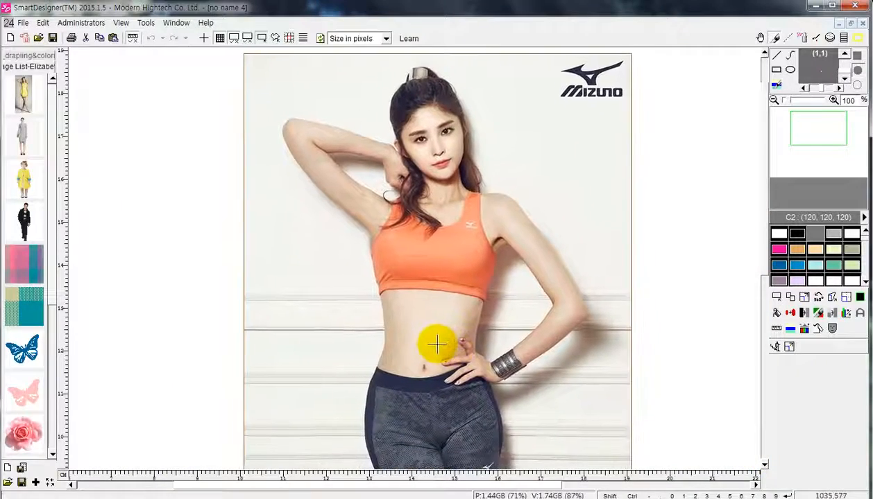
click(438, 344)
scroll(526, 360, down, 1)
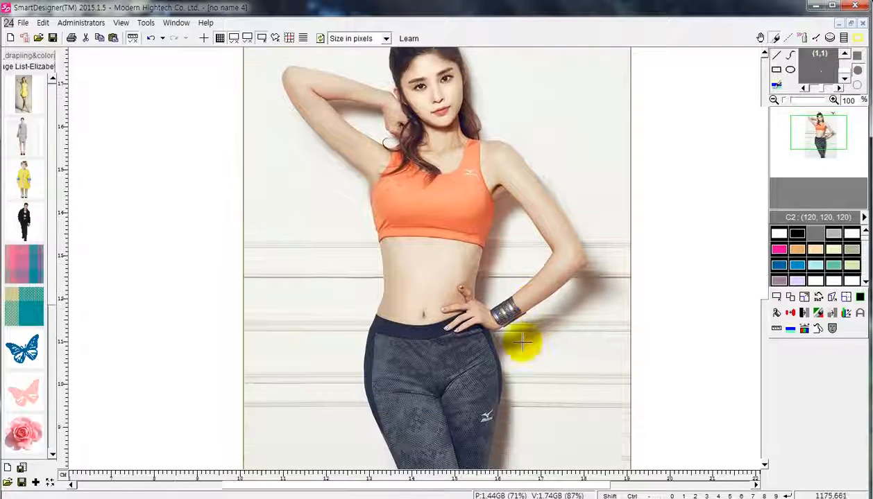
scroll(553, 381, up, 1)
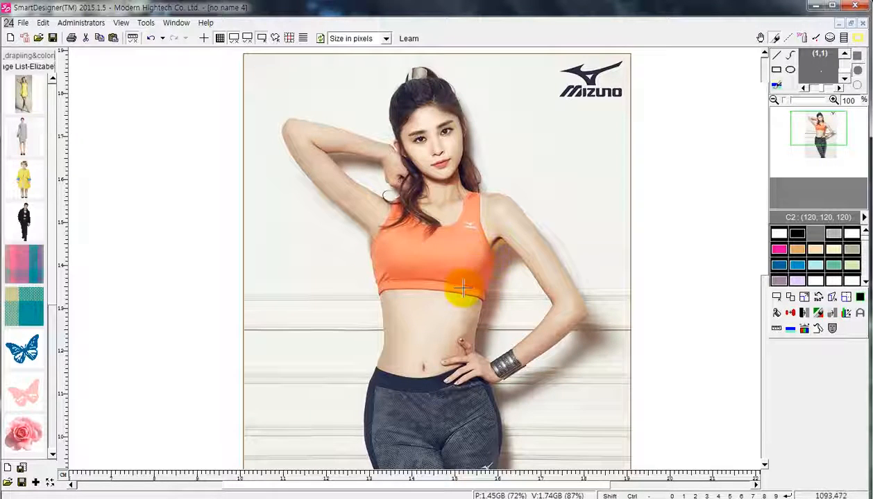
scroll(592, 323, down, 1)
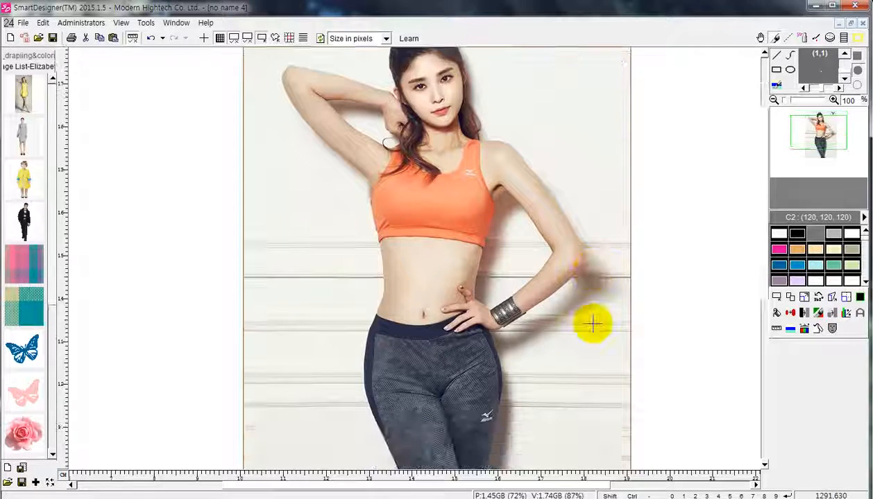
scroll(592, 324, up, 1)
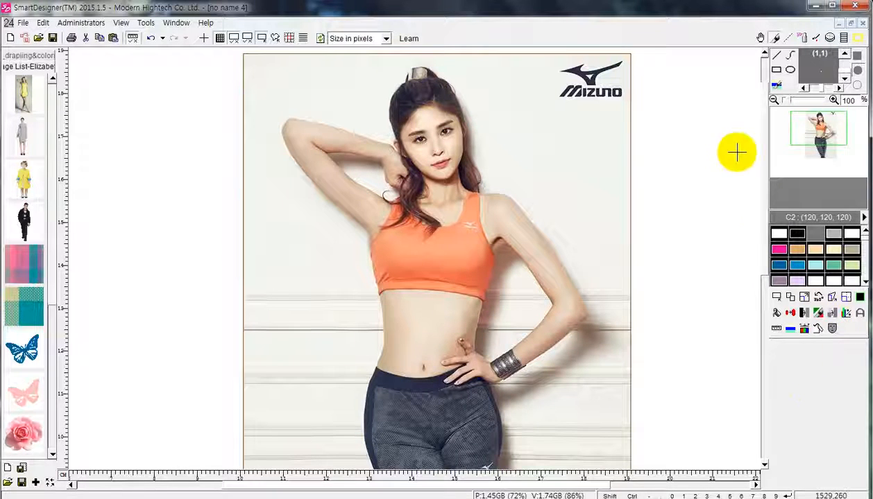
- Start the Select image function for the model photo
click(777, 298)
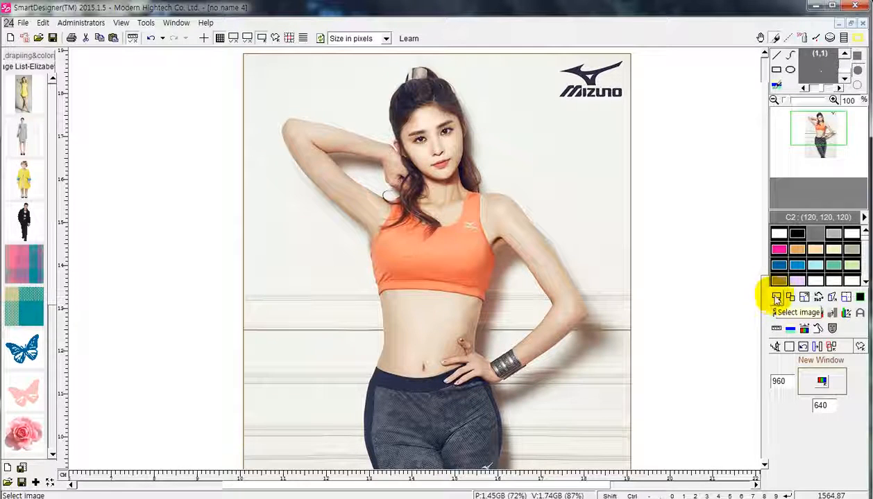
click(860, 347)
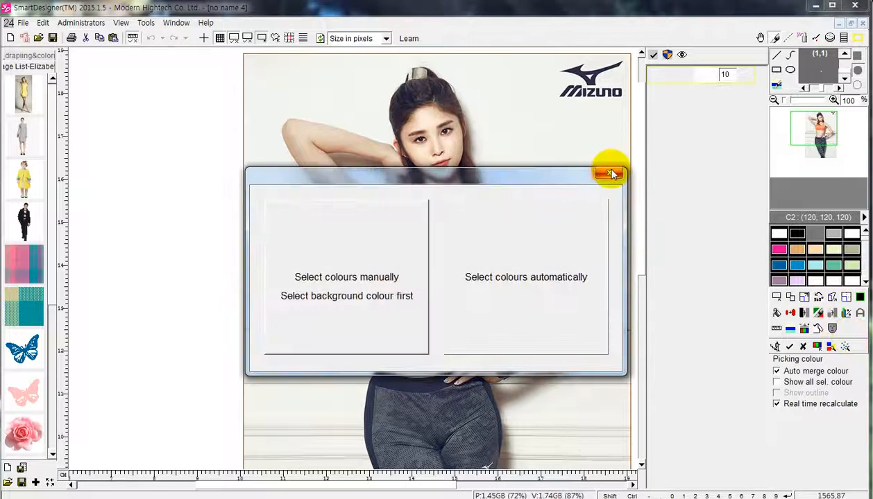
click(611, 174)
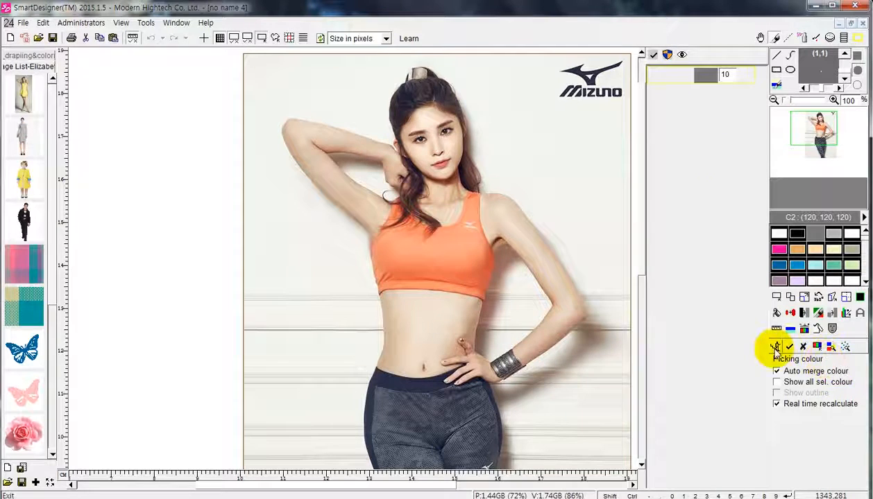
click(775, 349)
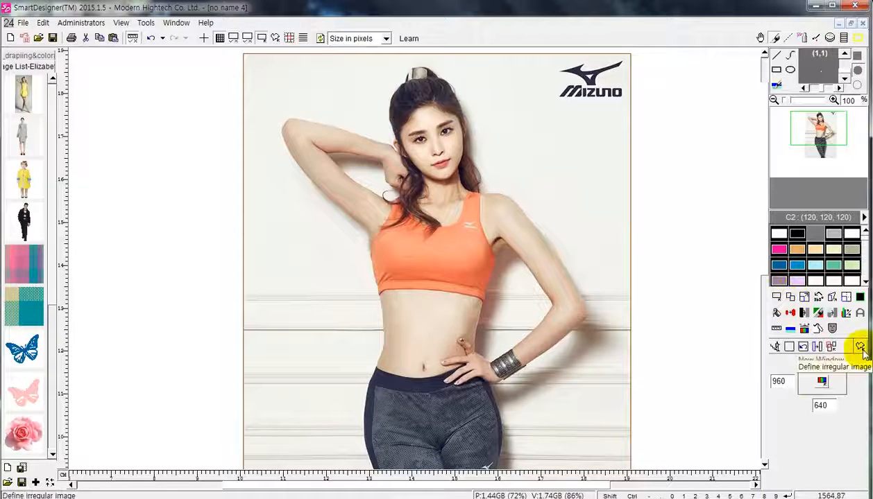
- Start an irregular selection by curve and trace the orange top from the strap with the logo down its armhole to the underarm
click(860, 347)
scroll(487, 209, up, 3)
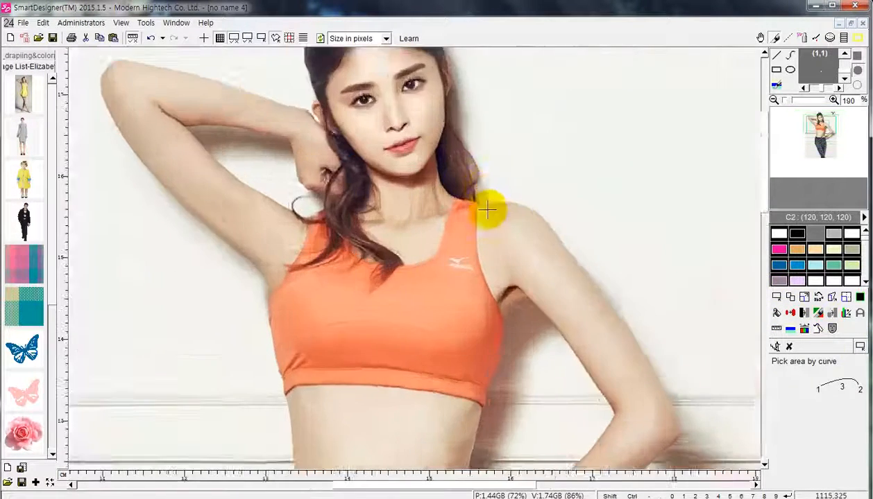
scroll(488, 209, up, 4)
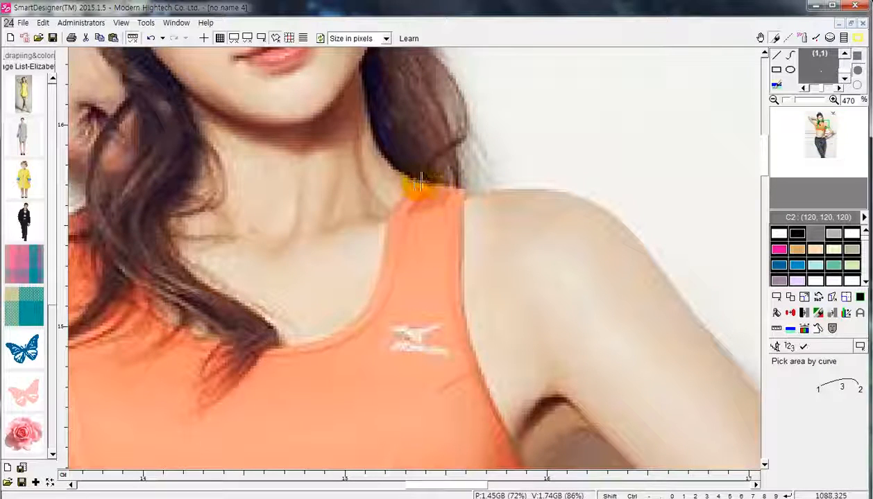
mouse_move(419, 182)
mouse_down()
mouse_move(468, 197)
mouse_move(466, 190)
mouse_move(444, 183)
mouse_move(471, 271)
mouse_move(467, 322)
mouse_move(462, 273)
mouse_move(470, 343)
mouse_move(527, 287)
mouse_move(506, 288)
mouse_move(516, 283)
mouse_move(480, 208)
mouse_move(528, 279)
mouse_up()
drag(535, 319, 526, 306)
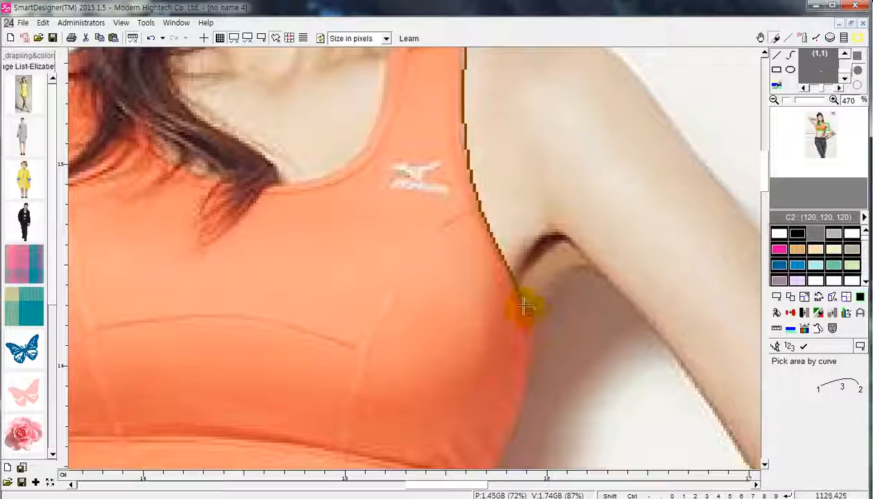
click(522, 298)
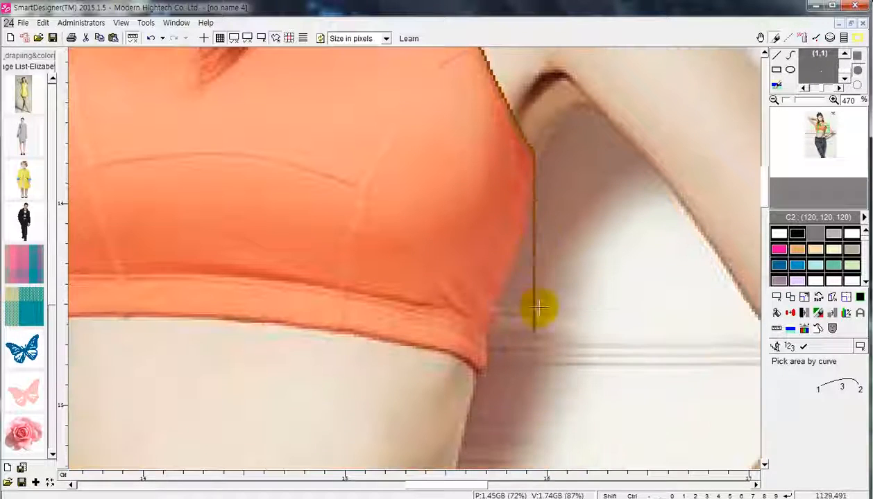
- Continue the curve outline down the top's side, along the bottom hem and up the opposite side to the hair-covered strap
click(492, 326)
mouse_move(530, 227)
mouse_down()
mouse_move(528, 220)
mouse_move(496, 298)
mouse_move(526, 231)
mouse_up()
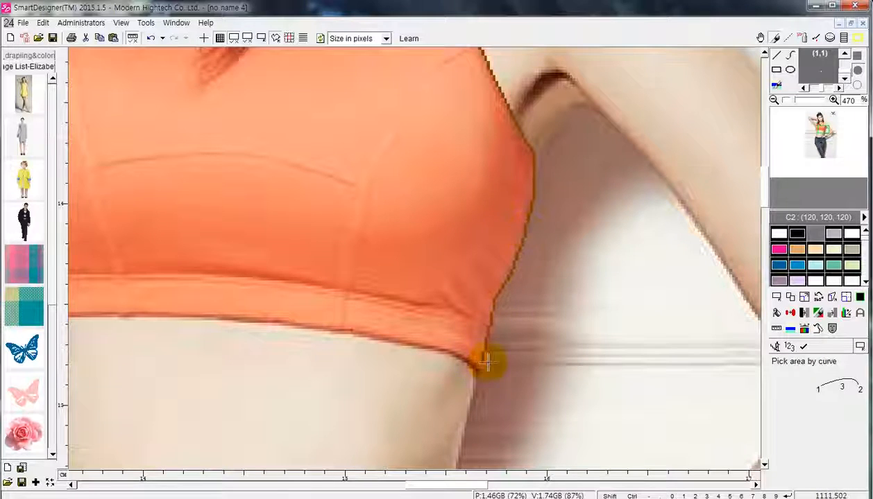
drag(487, 361, 487, 366)
mouse_move(490, 325)
mouse_down()
mouse_move(451, 356)
mouse_move(444, 351)
mouse_move(480, 373)
mouse_move(208, 321)
mouse_move(212, 371)
mouse_move(335, 368)
mouse_move(318, 372)
mouse_move(569, 388)
mouse_move(485, 381)
mouse_move(494, 375)
mouse_move(233, 399)
mouse_move(248, 400)
mouse_move(266, 378)
mouse_move(195, 207)
mouse_move(205, 192)
mouse_move(217, 279)
mouse_move(210, 326)
mouse_move(293, 176)
mouse_move(282, 214)
mouse_move(289, 251)
mouse_move(283, 207)
mouse_move(267, 224)
mouse_move(302, 127)
mouse_move(316, 112)
mouse_move(309, 154)
mouse_move(343, 91)
mouse_move(332, 104)
mouse_up()
click(218, 280)
- Trace the neckline along the hair back to the first strap and confirm the closed outline of the orange top
scroll(218, 279, up, 3)
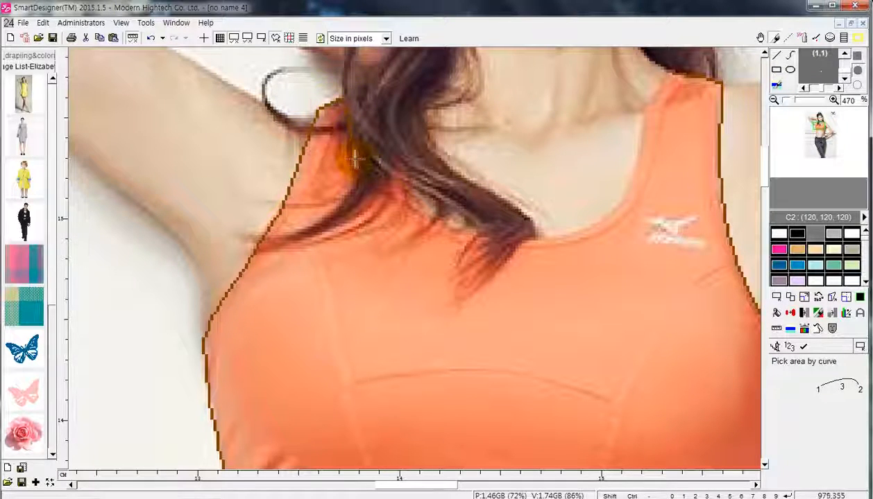
drag(354, 160, 365, 152)
mouse_move(391, 194)
mouse_down()
mouse_move(421, 201)
mouse_move(401, 182)
mouse_move(431, 217)
mouse_move(487, 231)
mouse_up()
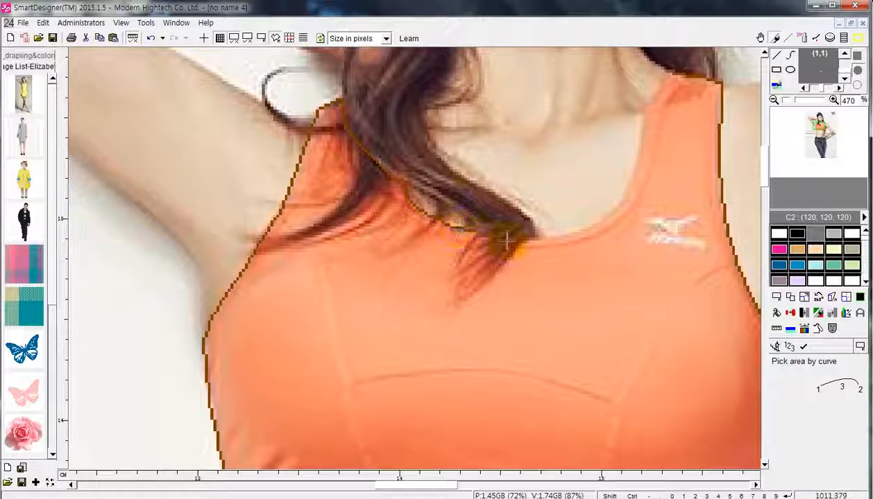
mouse_move(490, 240)
mouse_down()
mouse_move(562, 238)
mouse_move(540, 241)
mouse_move(637, 162)
mouse_move(609, 211)
mouse_move(650, 96)
mouse_move(639, 129)
mouse_move(668, 78)
mouse_move(652, 101)
mouse_move(685, 78)
mouse_up()
right_click(685, 78)
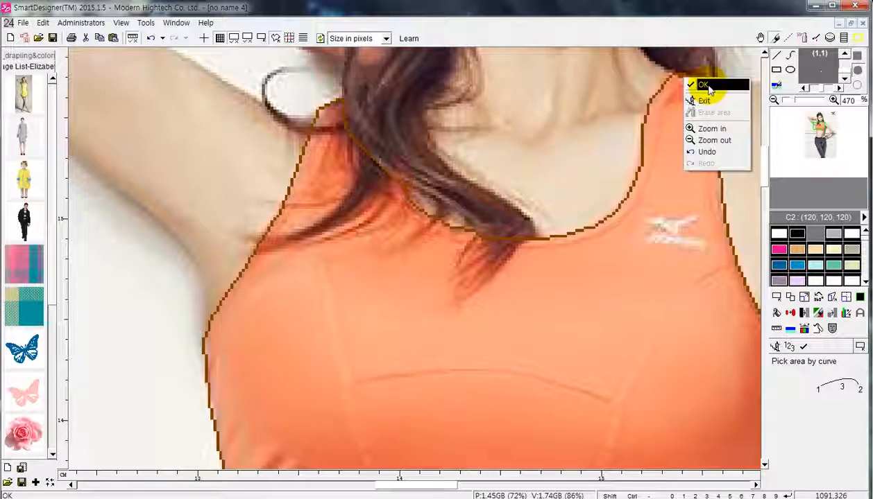
click(709, 88)
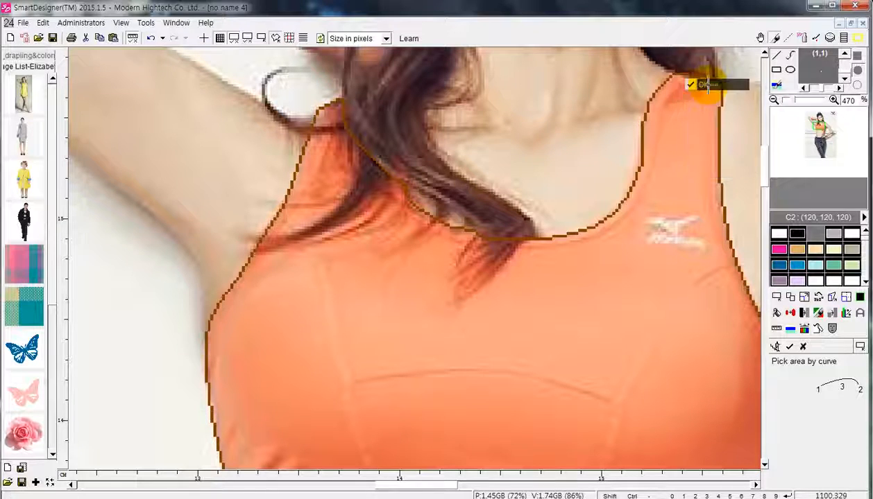
scroll(540, 343, right, 2)
scroll(540, 343, left, 1)
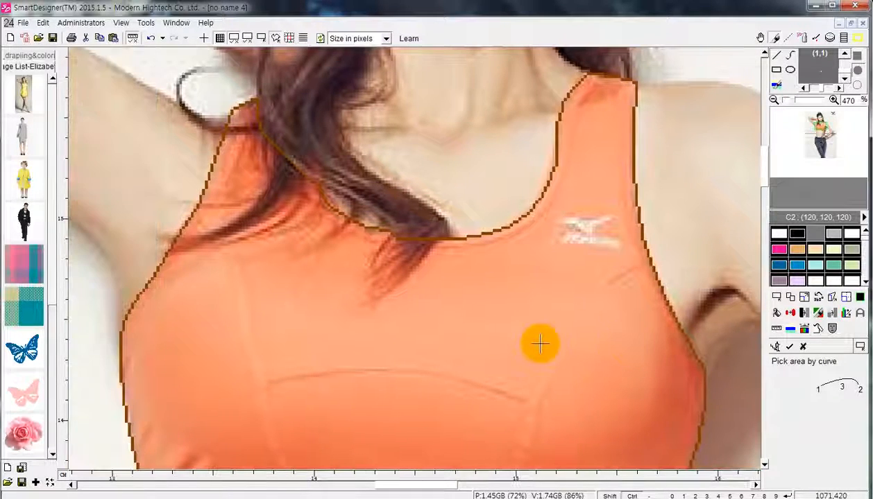
scroll(539, 344, down, 3)
scroll(551, 401, up, 1)
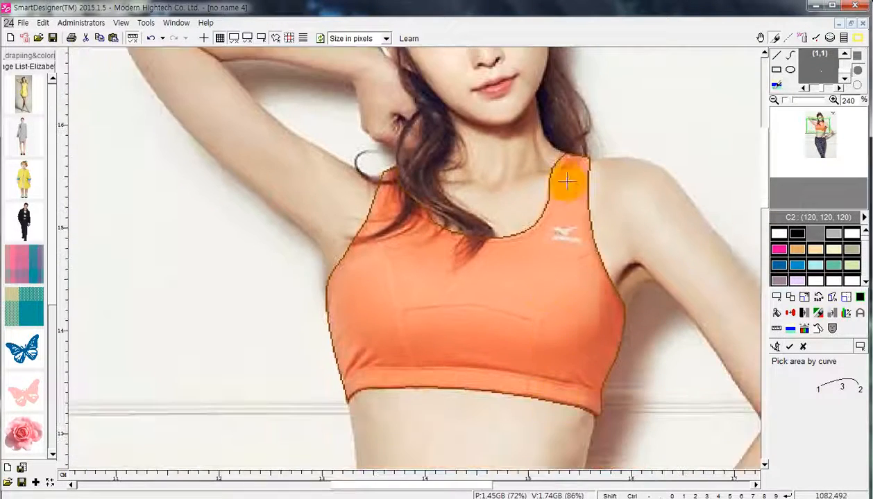
- Start moving control nodes and refine the outline nodes along the top's side below the logo strap's underarm
right_click(595, 270)
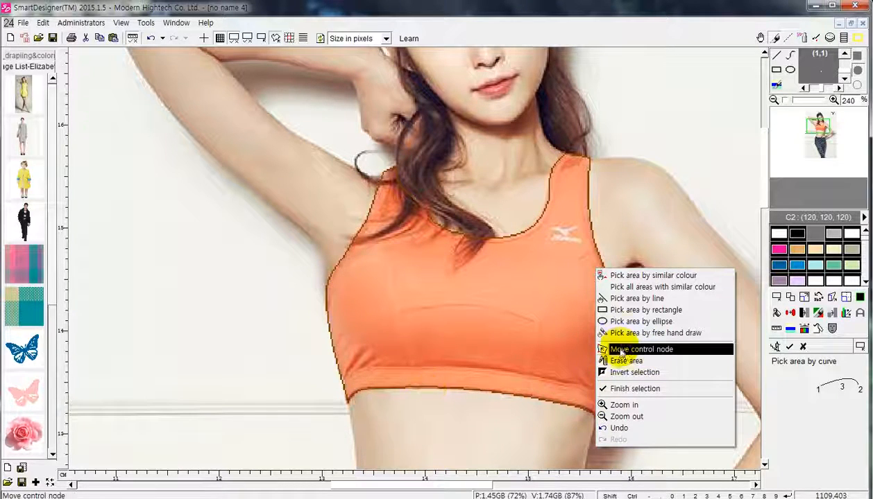
right_click(559, 238)
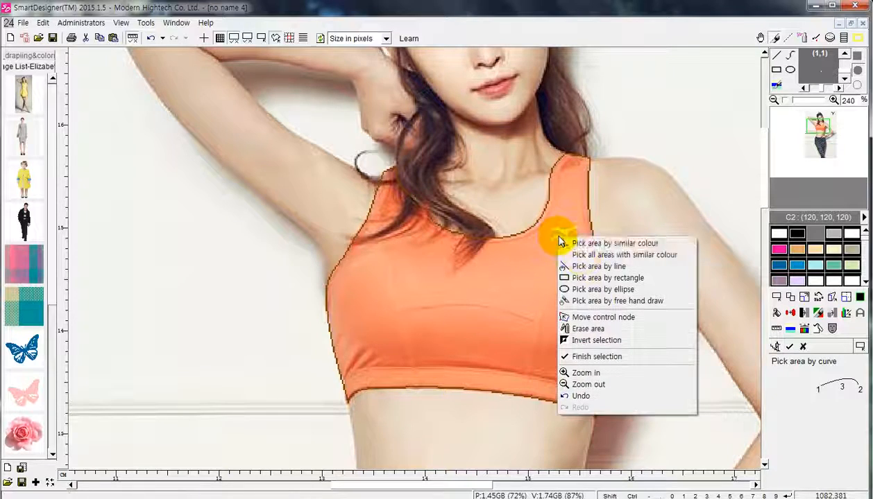
click(605, 317)
scroll(606, 314, up, 2)
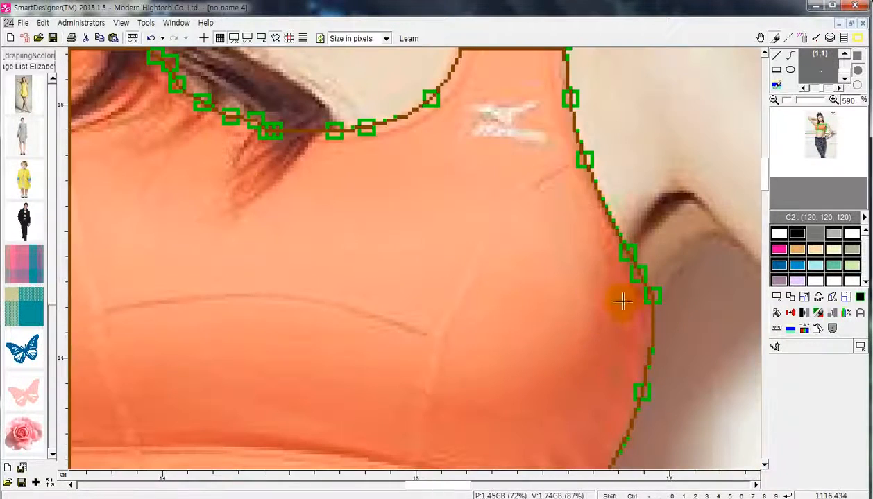
scroll(555, 362, up, 2)
click(641, 232)
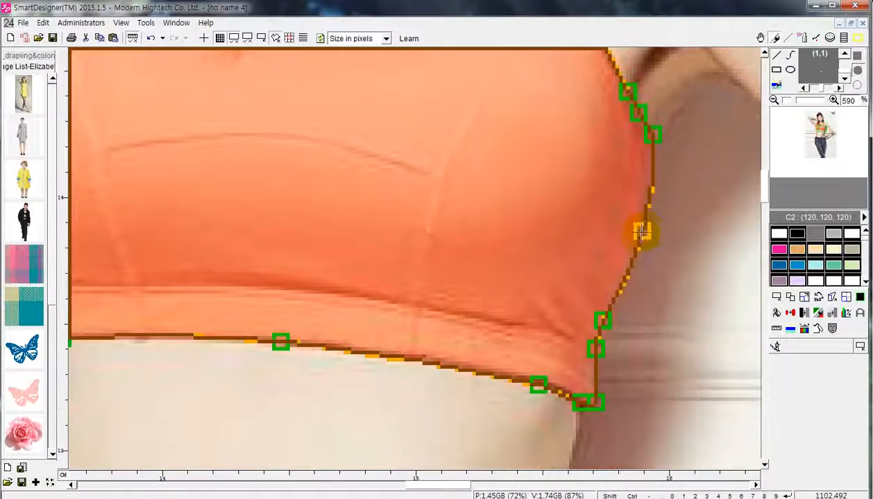
click(603, 321)
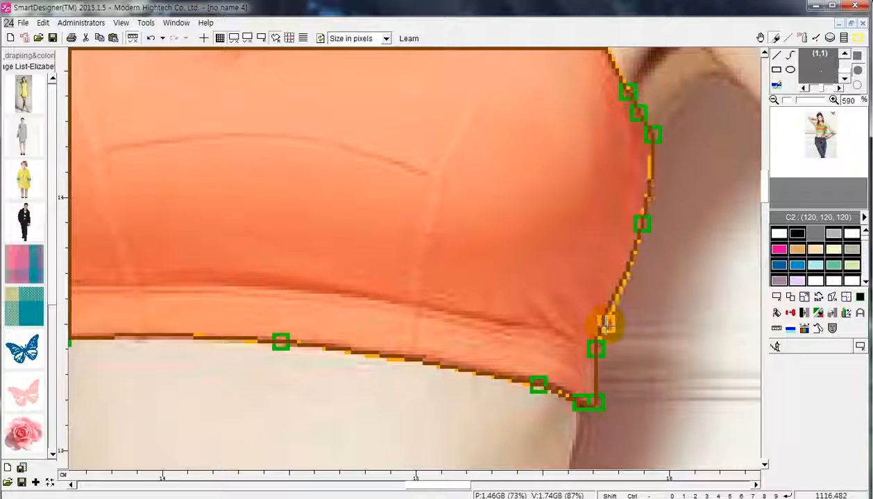
drag(643, 224, 643, 228)
click(636, 306)
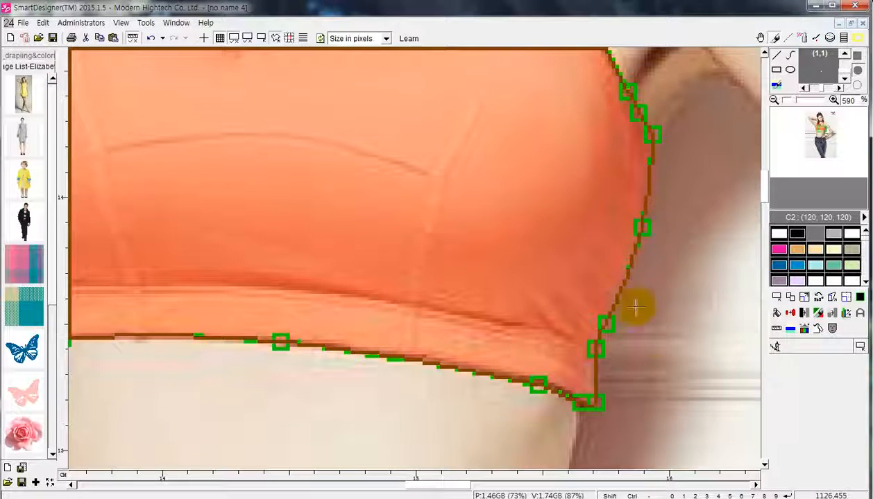
drag(652, 135, 657, 147)
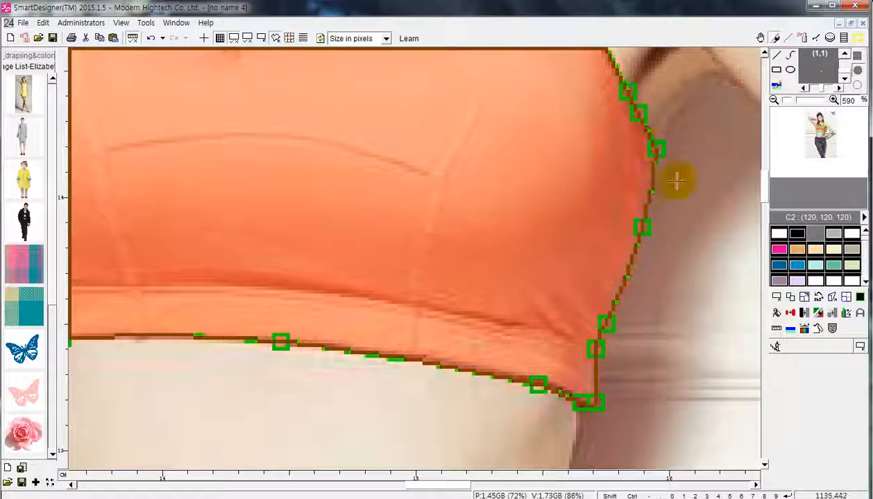
- Adjust the outline nodes at the hem corner and just above it on the logo side
click(596, 406)
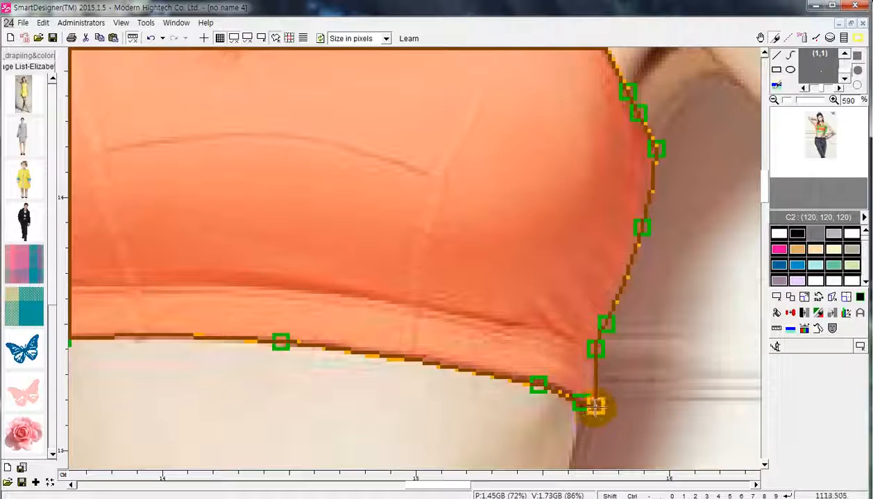
click(600, 349)
mouse_move(611, 321)
mouse_down()
mouse_move(653, 292)
mouse_move(618, 312)
mouse_up()
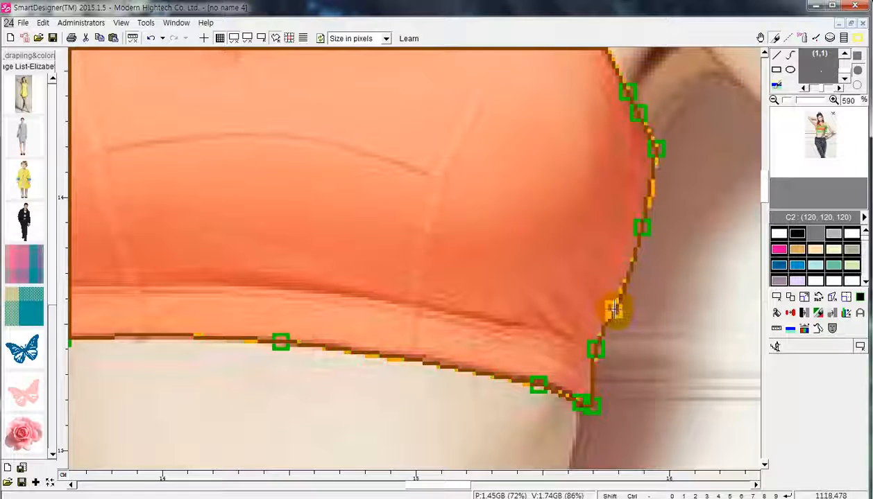
scroll(613, 312, down, 4)
scroll(538, 254, up, 2)
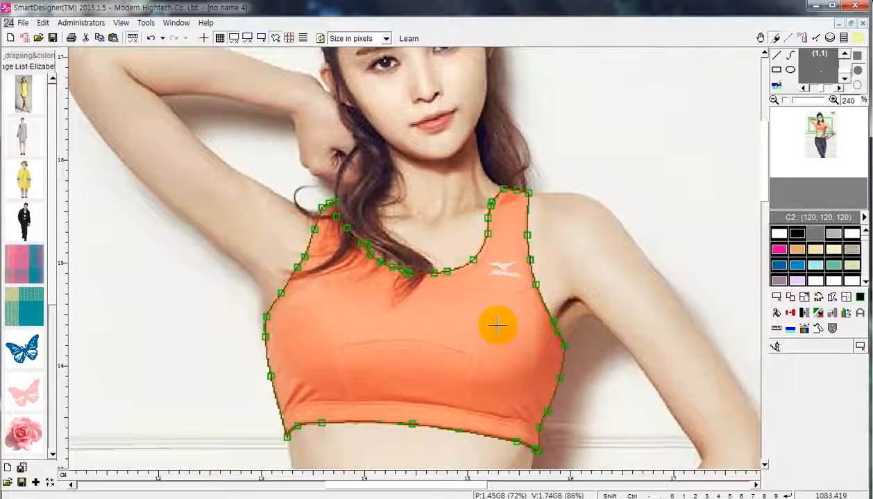
- Finish the irregular selection of the orange top
right_click(501, 328)
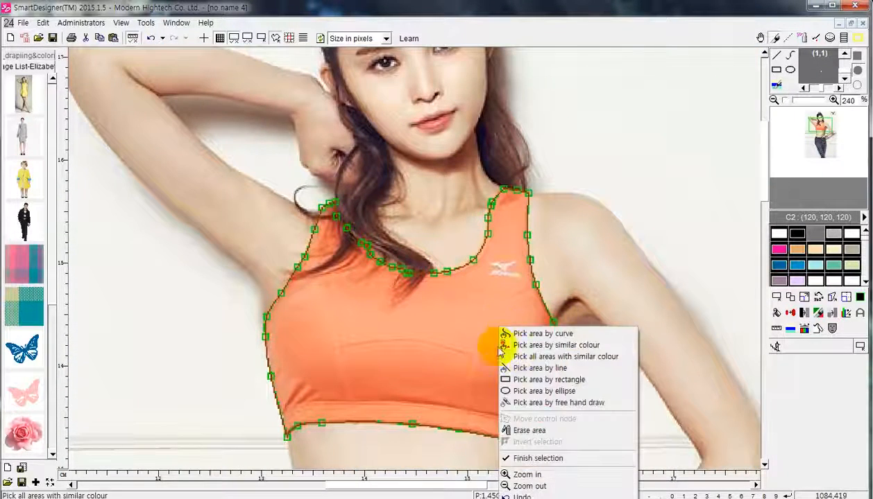
right_click(497, 279)
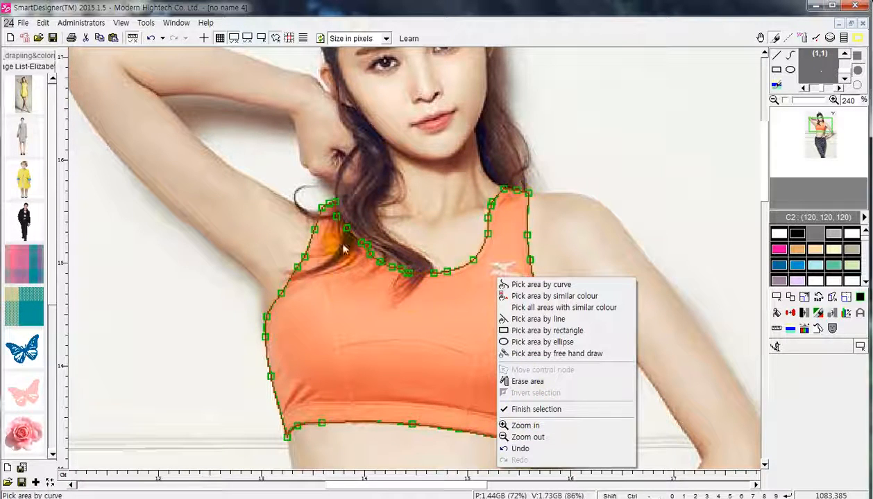
click(559, 411)
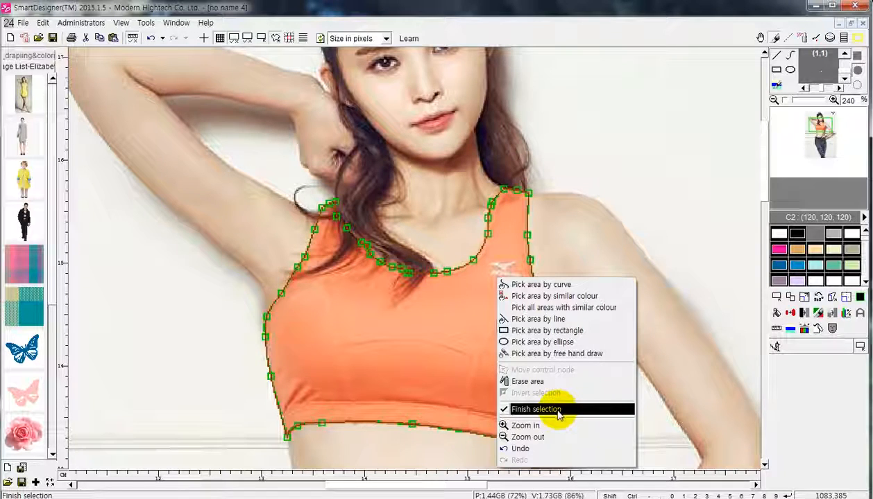
click(560, 410)
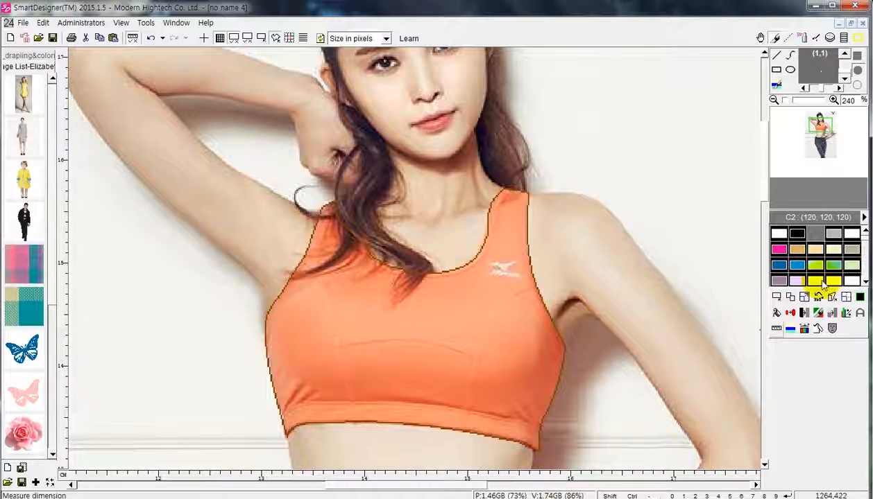
- Start the Colour mask function on the outlined orange top and begin picking its colours
right_click(484, 289)
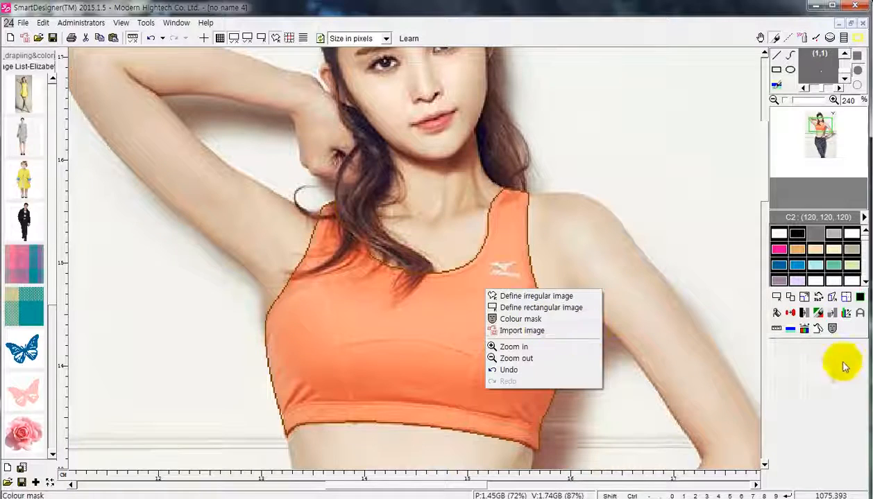
right_click(461, 289)
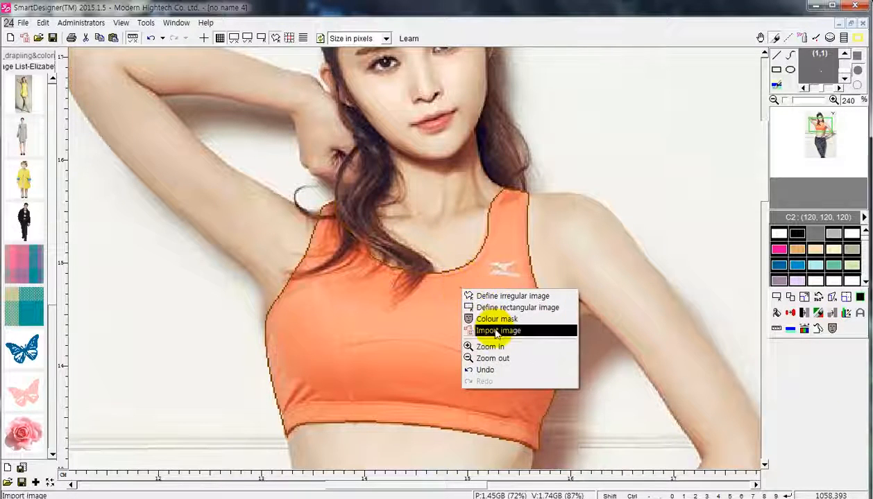
click(841, 394)
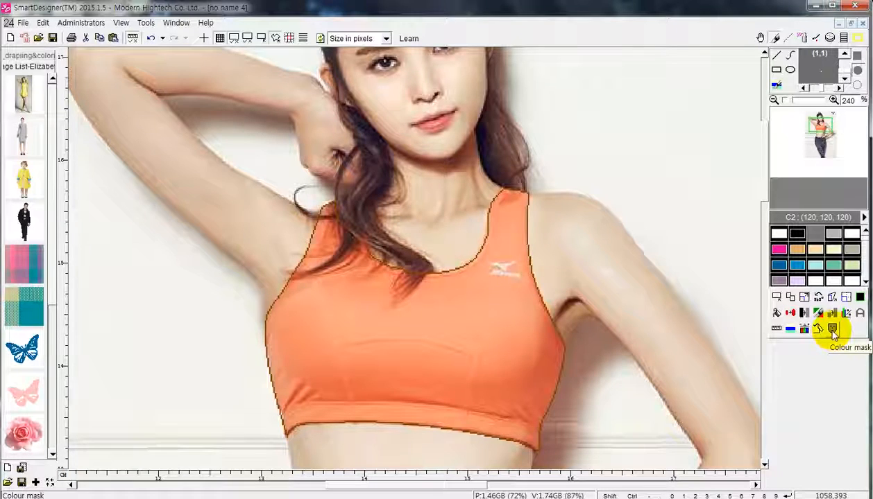
click(833, 331)
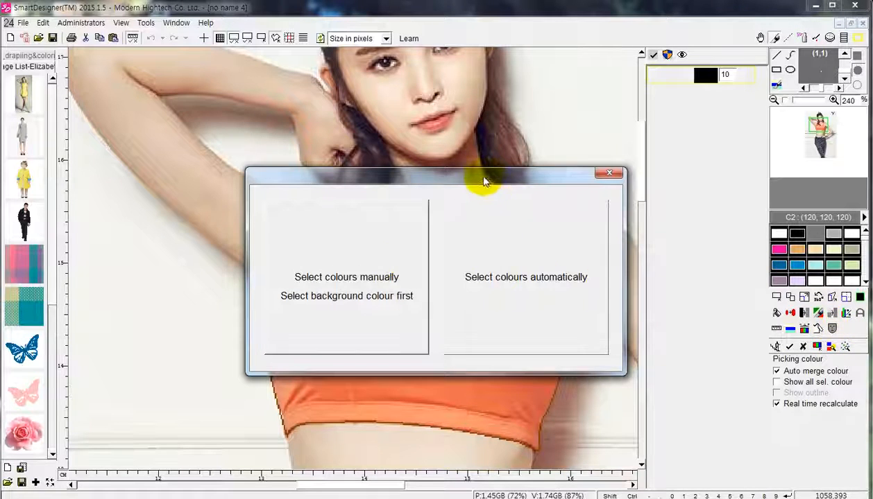
drag(485, 182, 612, 62)
drag(559, 54, 583, 96)
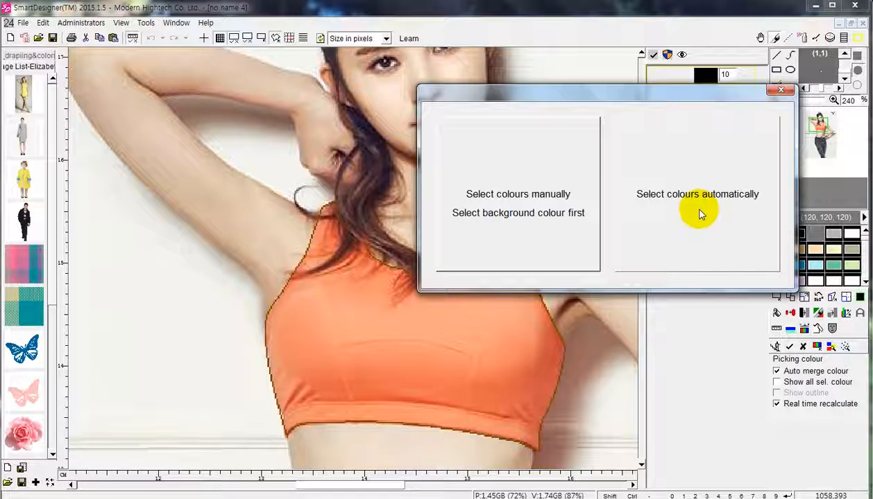
drag(637, 83, 623, 47)
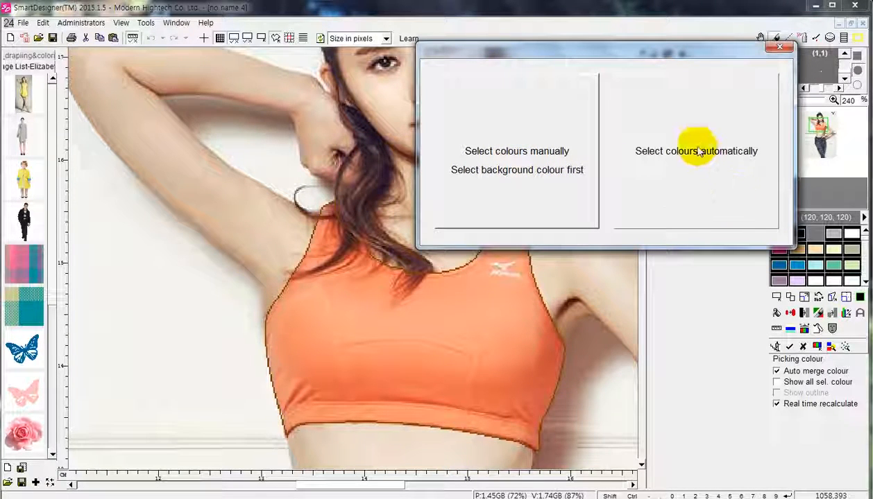
click(685, 186)
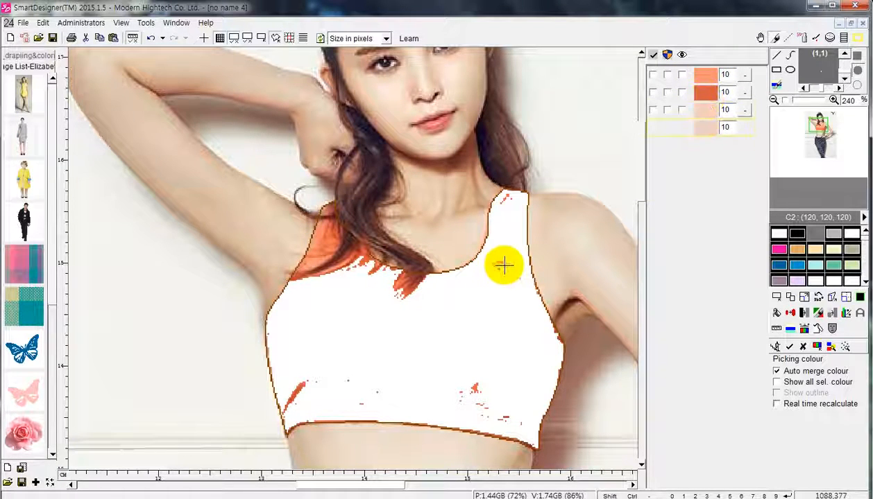
- Pick the remaining orange, shadow and dark hair shades at the neckline, hair-covered strap and lower side of the top
click(403, 279)
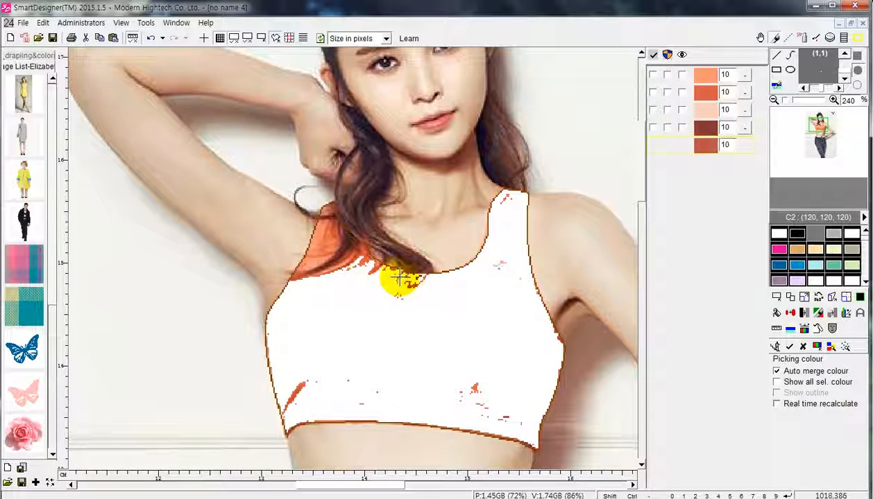
click(396, 277)
click(313, 256)
click(325, 262)
click(335, 238)
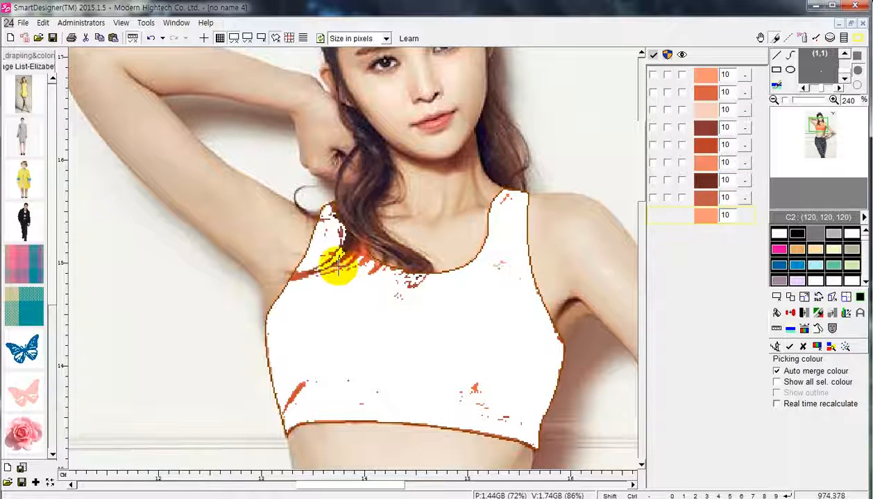
click(331, 256)
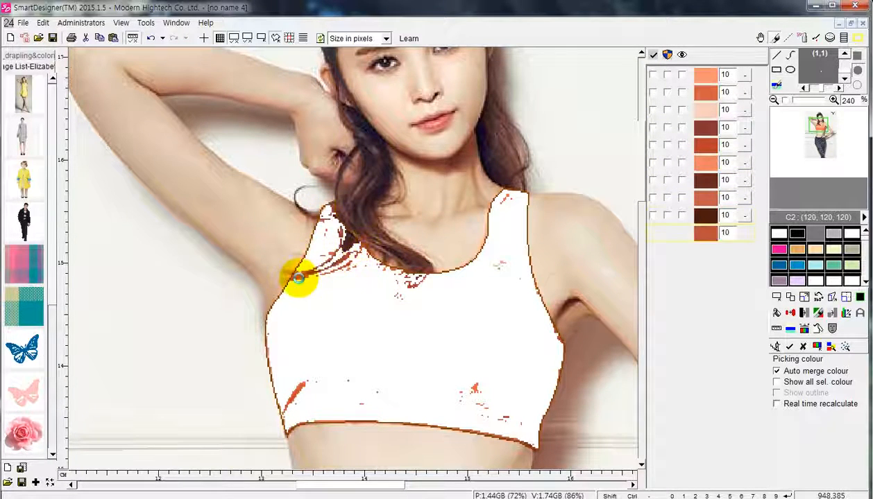
click(292, 406)
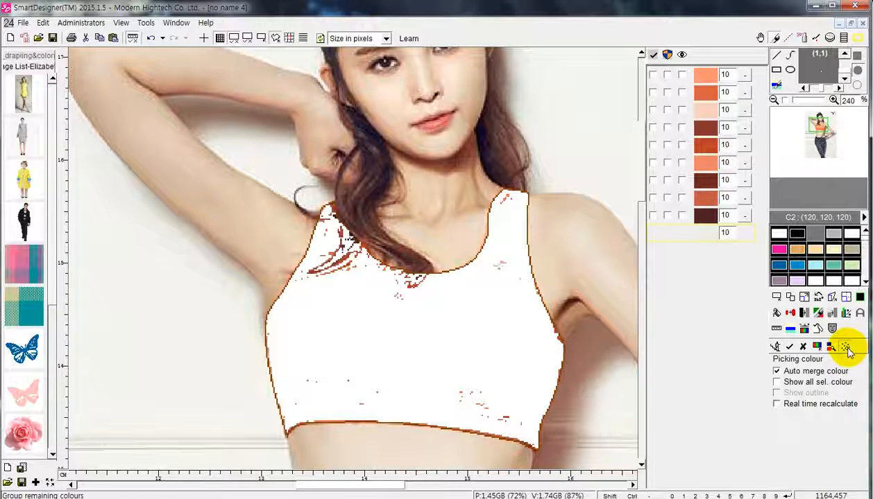
- Group the remaining colours so the mask covers the whole top, and check the outline edges
click(846, 347)
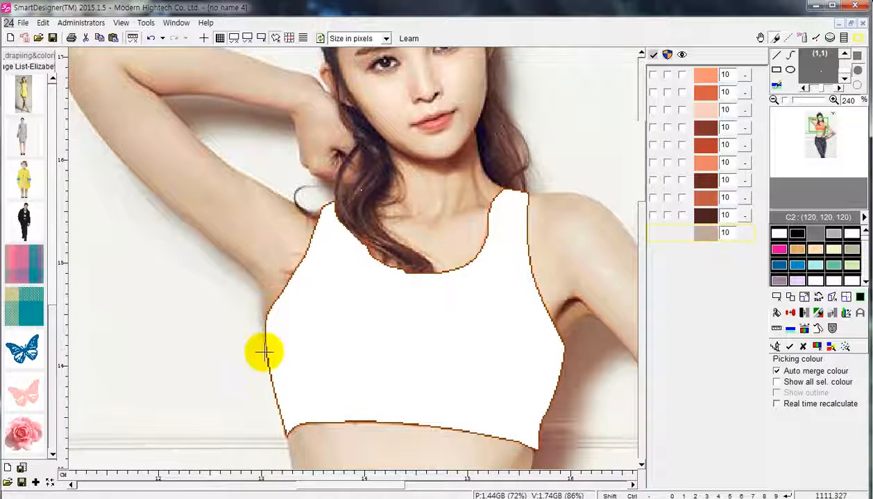
scroll(575, 385, down, 1)
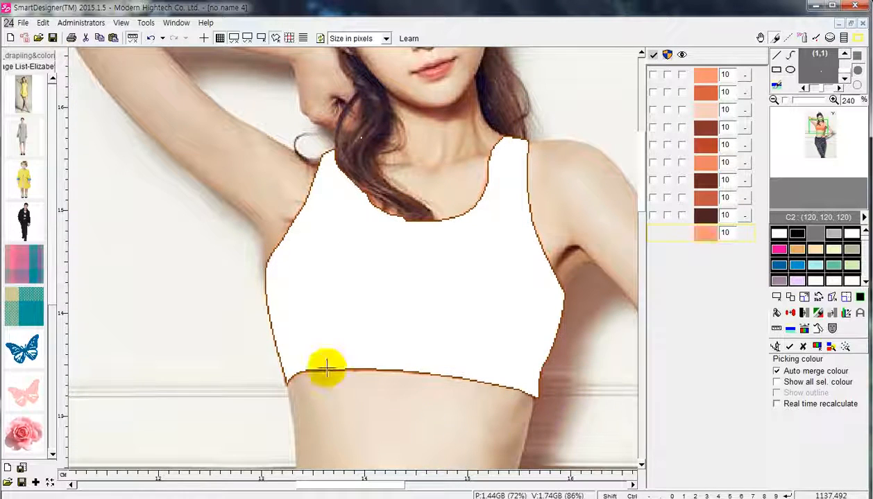
scroll(575, 401, up, 1)
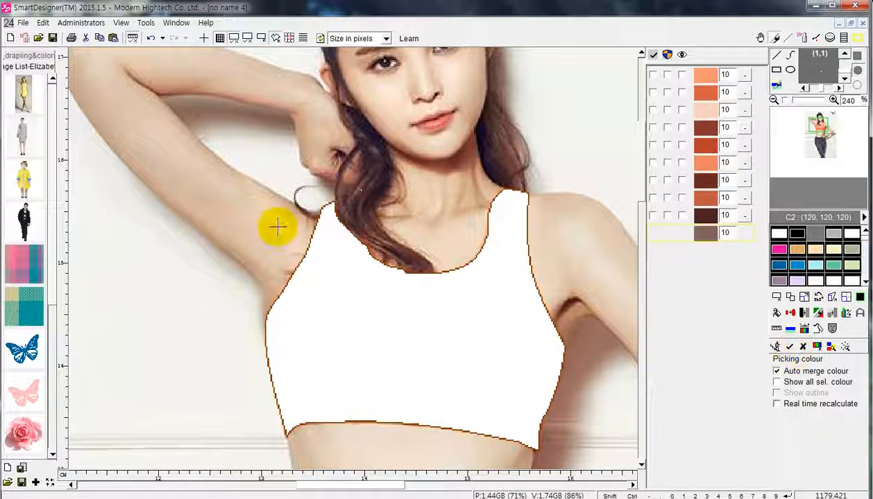
- Merge the first light orange mask colour with the darker orange below it
right_click(708, 78)
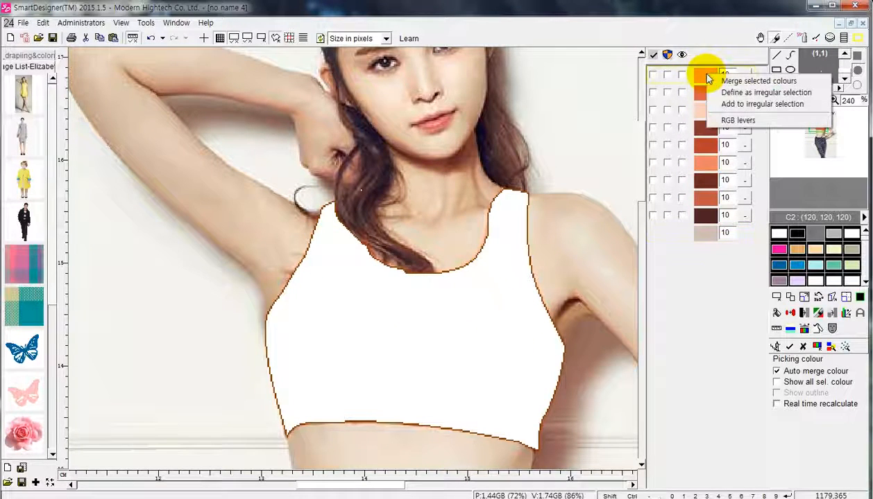
click(698, 38)
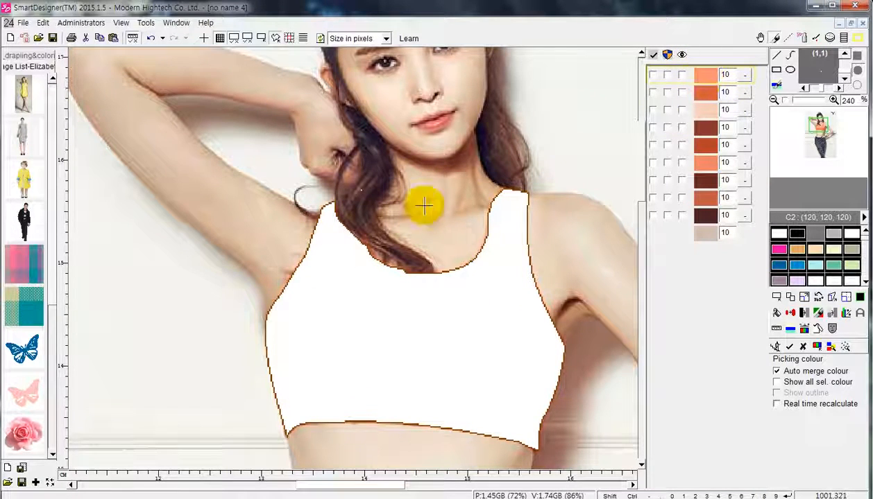
right_click(709, 78)
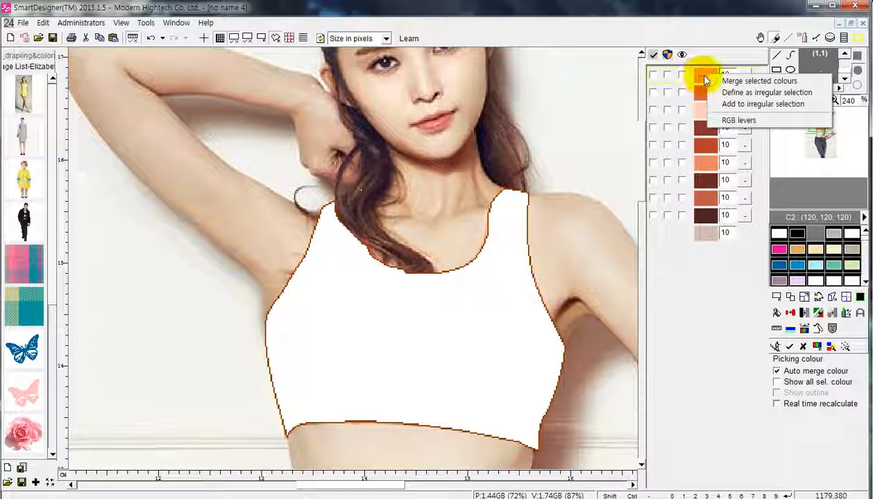
right_click(702, 78)
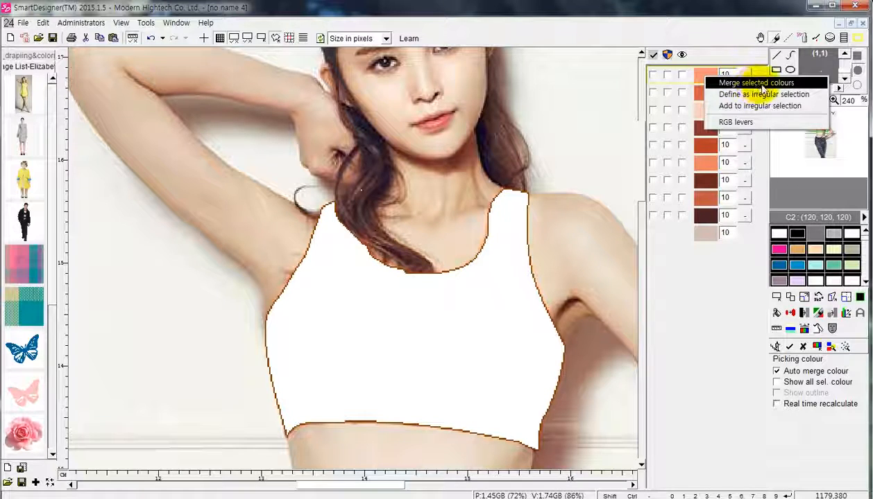
click(756, 83)
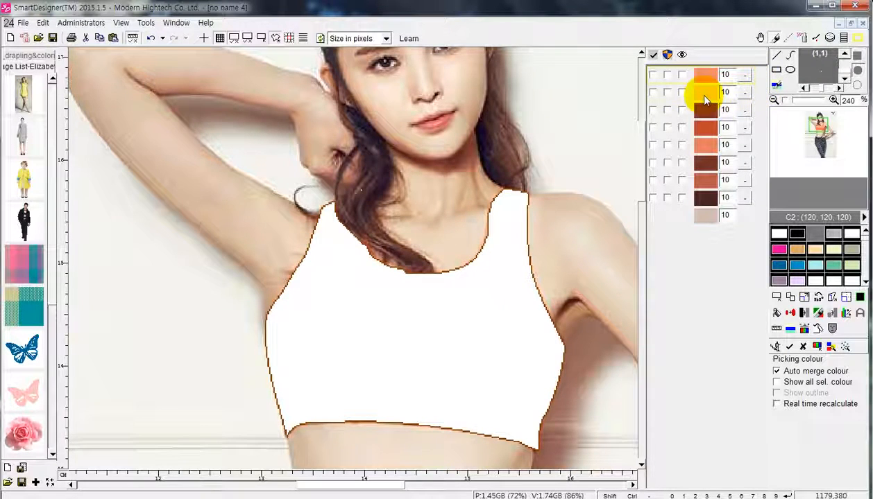
- Merge the pale pink mask colour with the dark brown and red-brown colours below it
right_click(705, 99)
click(731, 104)
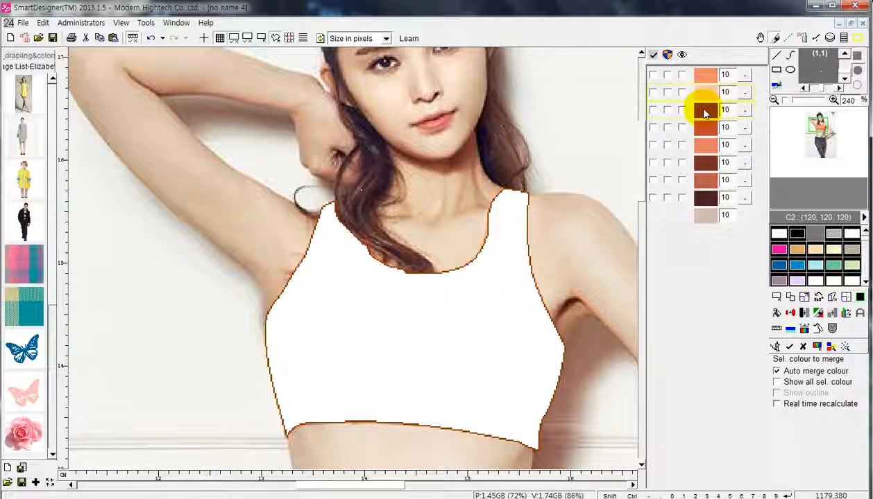
right_click(702, 102)
click(711, 106)
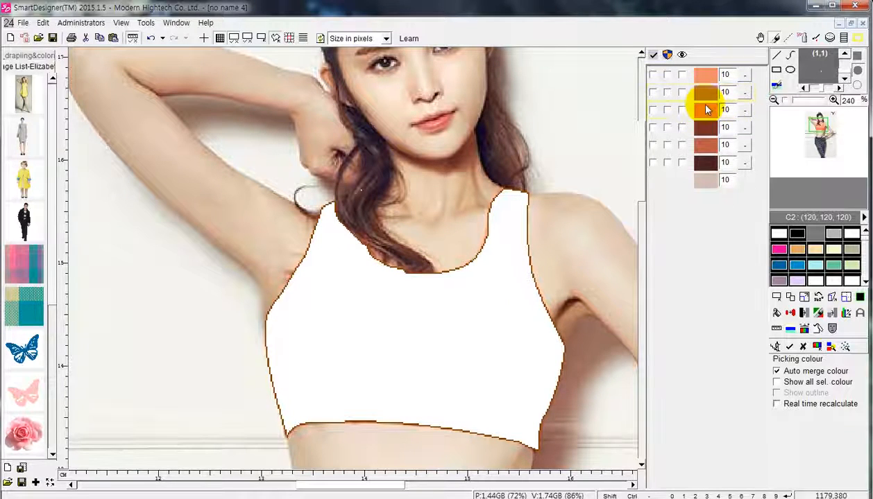
- Merge all remaining mask colours of the top into the first light orange colour and apply the colour picking
right_click(706, 107)
click(723, 111)
right_click(711, 98)
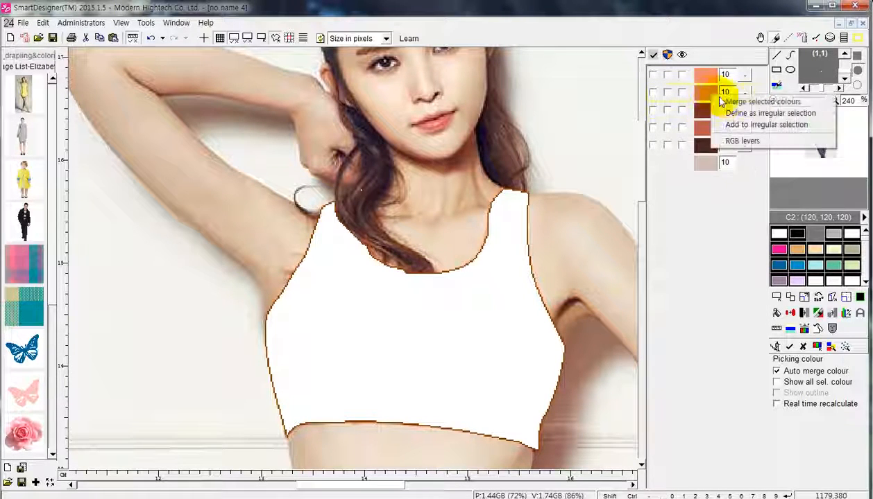
click(731, 101)
right_click(707, 111)
click(725, 120)
right_click(708, 92)
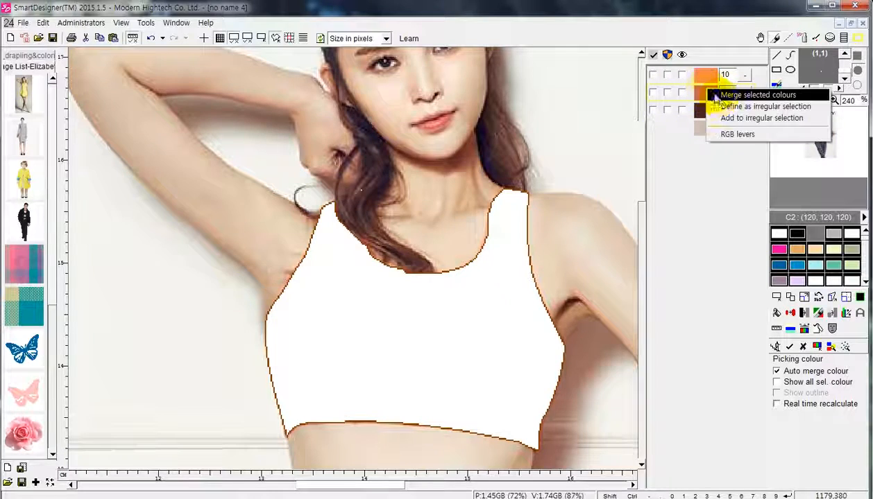
click(729, 90)
right_click(706, 77)
click(737, 84)
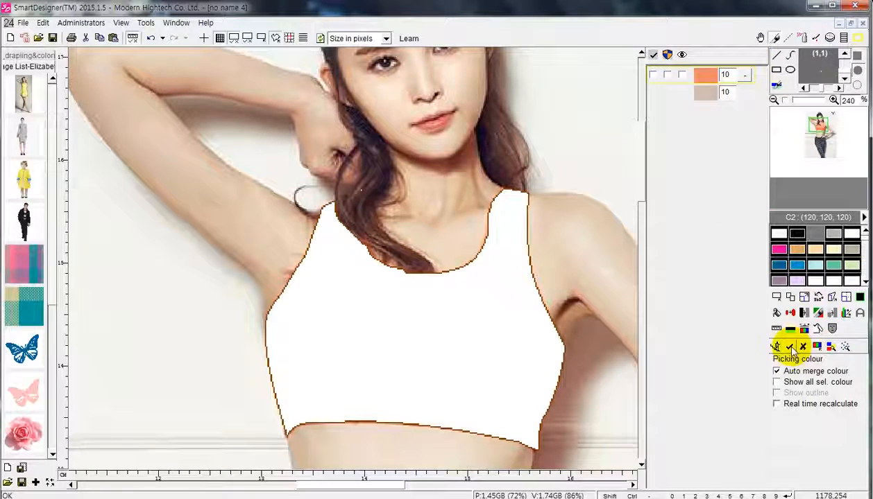
click(790, 348)
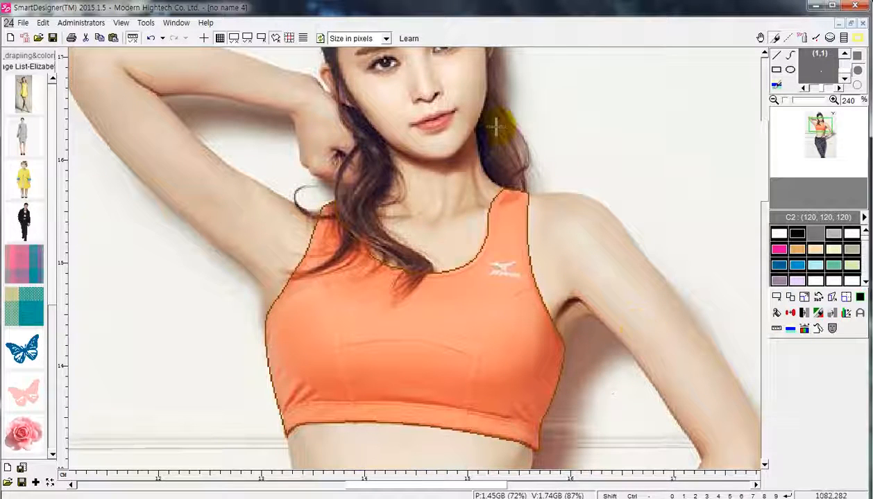
- Start Change colour and pick the orange of the sports top as the source colour to replace
scroll(586, 208, down, 2)
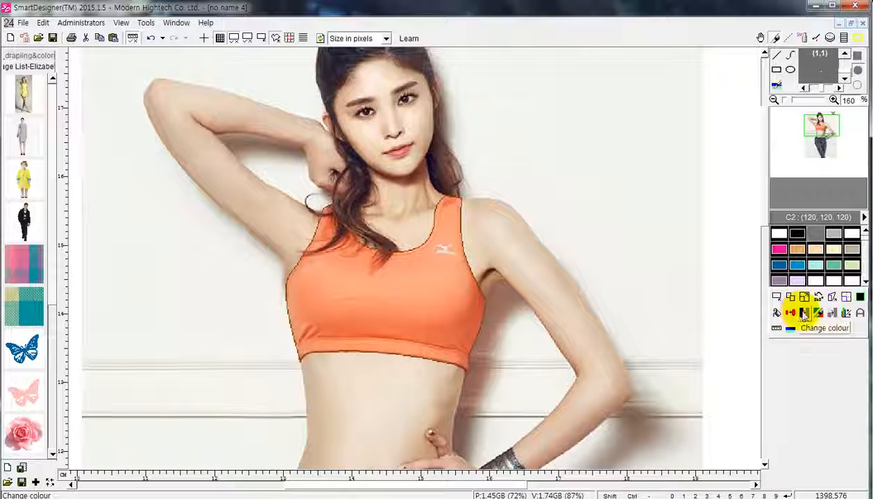
click(802, 313)
click(419, 288)
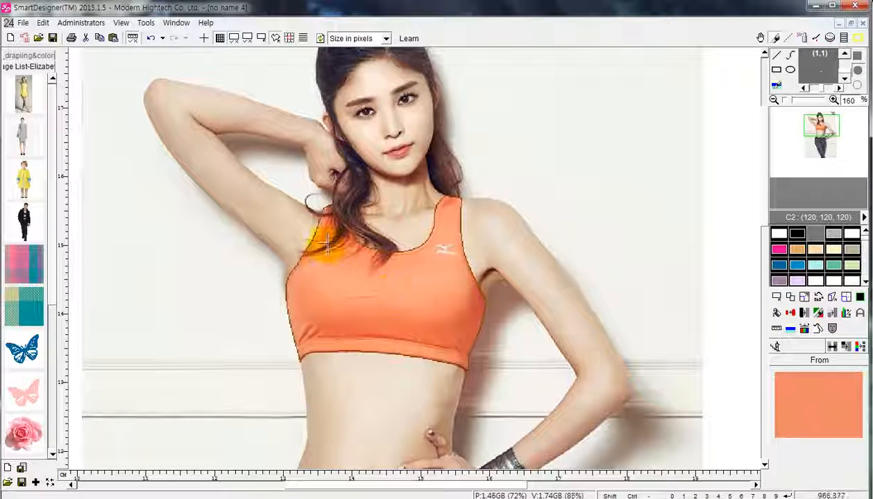
drag(409, 335, 768, 423)
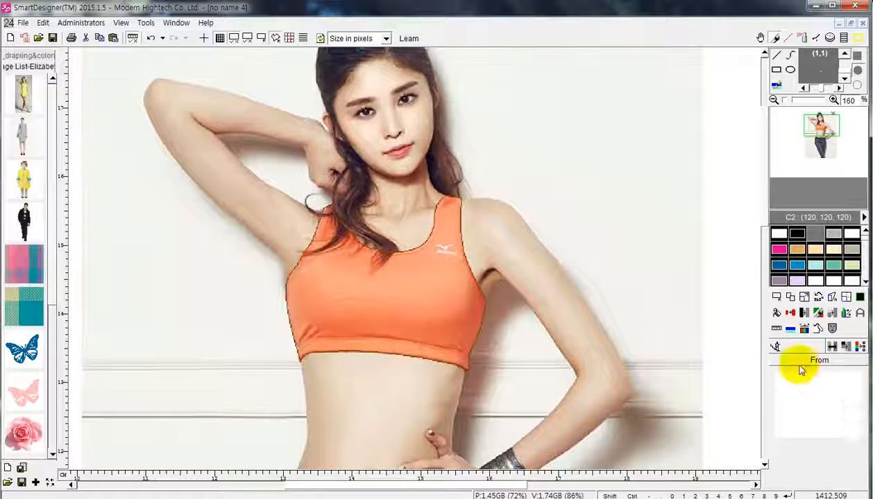
click(425, 318)
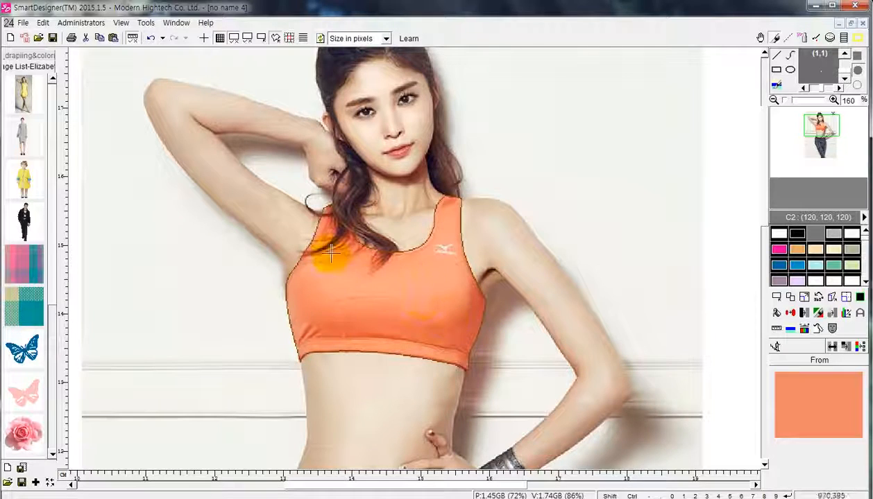
mouse_move(324, 252)
mouse_down()
mouse_move(445, 248)
mouse_move(436, 336)
mouse_move(362, 303)
mouse_move(436, 293)
mouse_move(440, 239)
mouse_up()
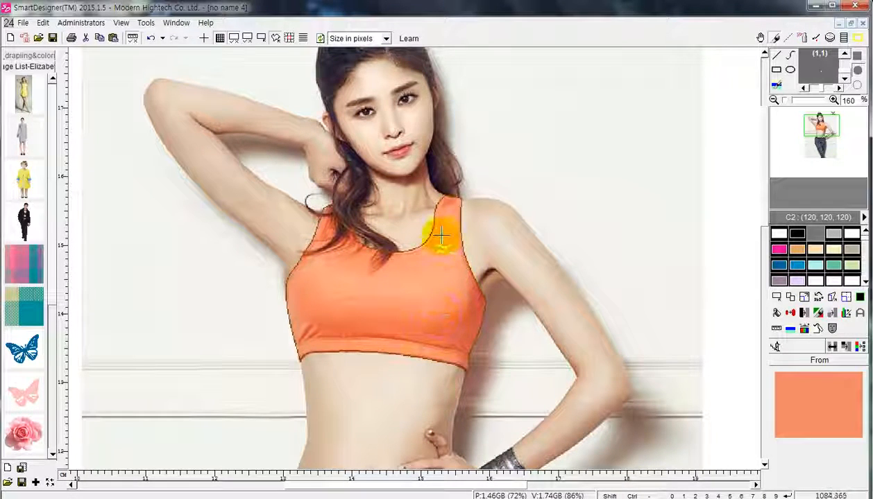
mouse_move(452, 202)
mouse_down()
mouse_move(452, 291)
mouse_move(330, 307)
mouse_move(324, 222)
mouse_up()
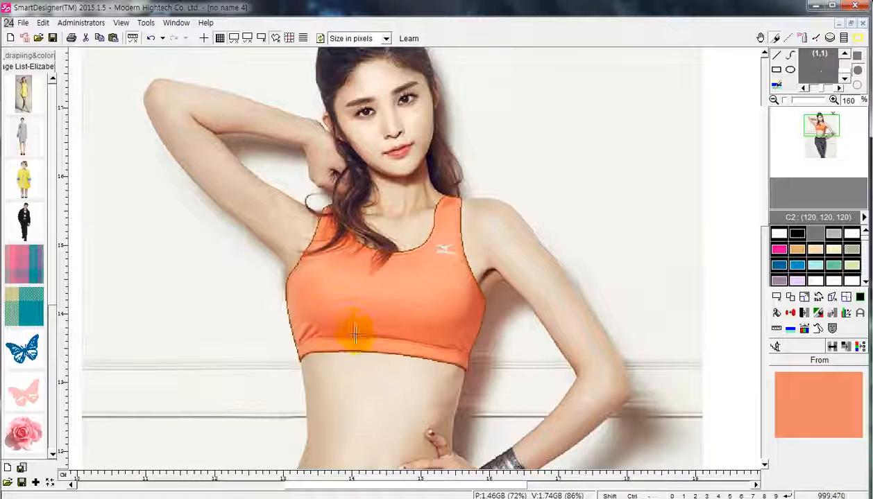
drag(355, 335, 317, 229)
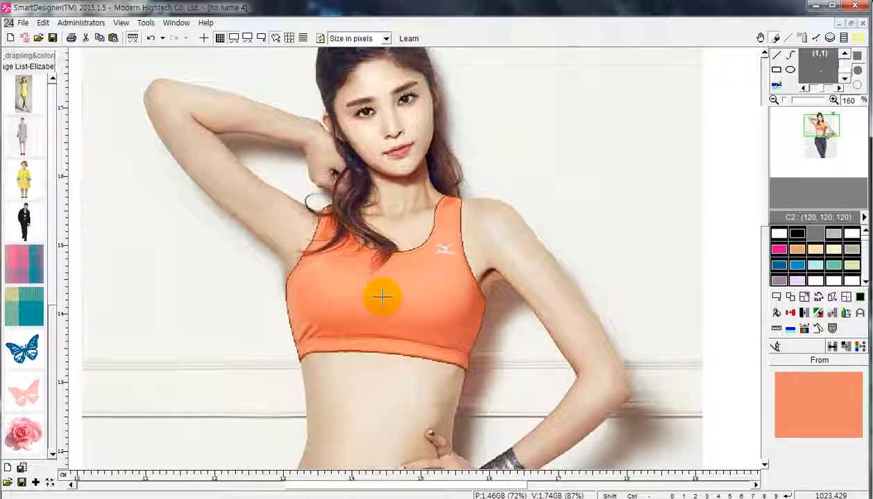
click(382, 297)
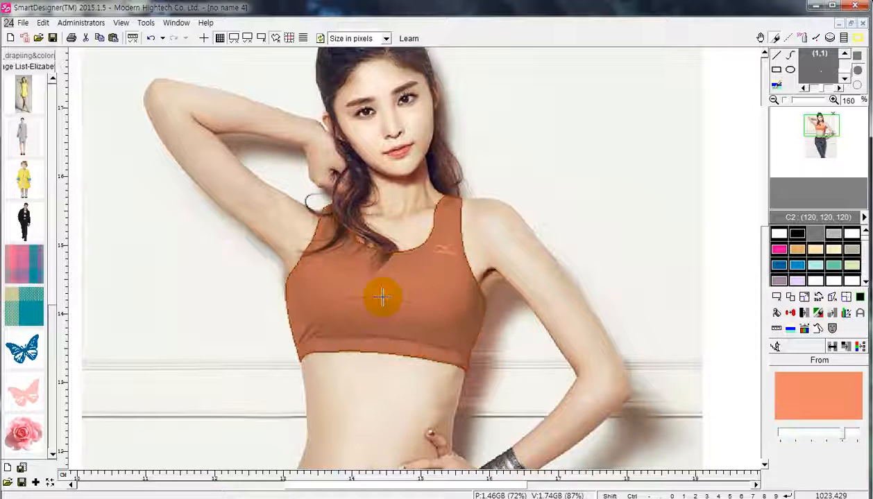
- Preview palette colours on the top, including C6 (226, 170, 99), C14 (207, 240, 173), blues and dark grey C2 (120, 120, 120)
click(796, 269)
click(797, 250)
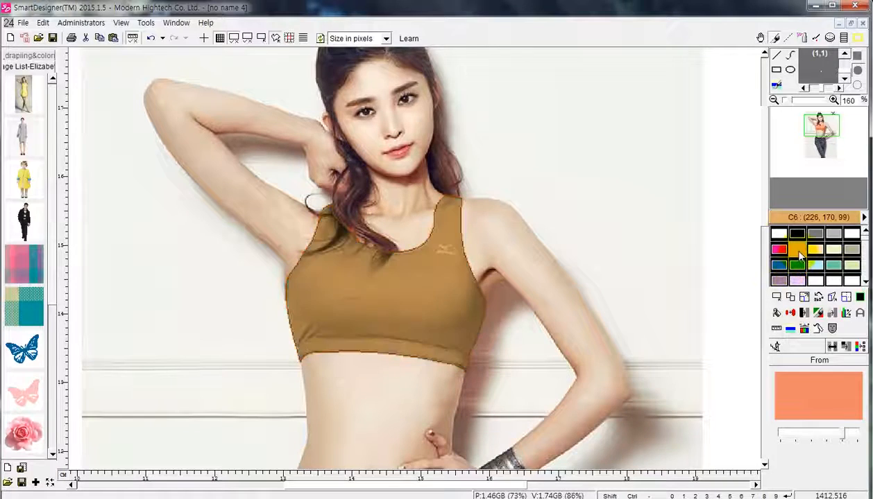
click(833, 250)
click(853, 234)
click(854, 254)
click(851, 267)
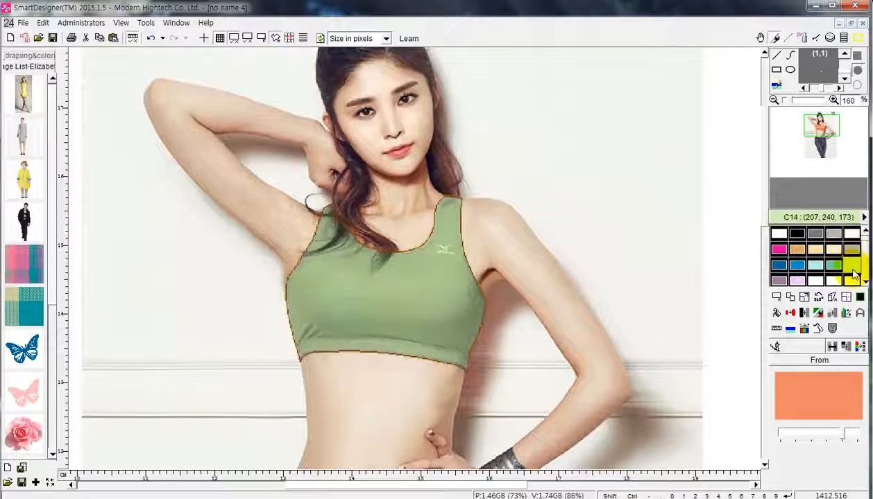
click(834, 266)
click(815, 267)
click(798, 266)
click(815, 234)
click(866, 270)
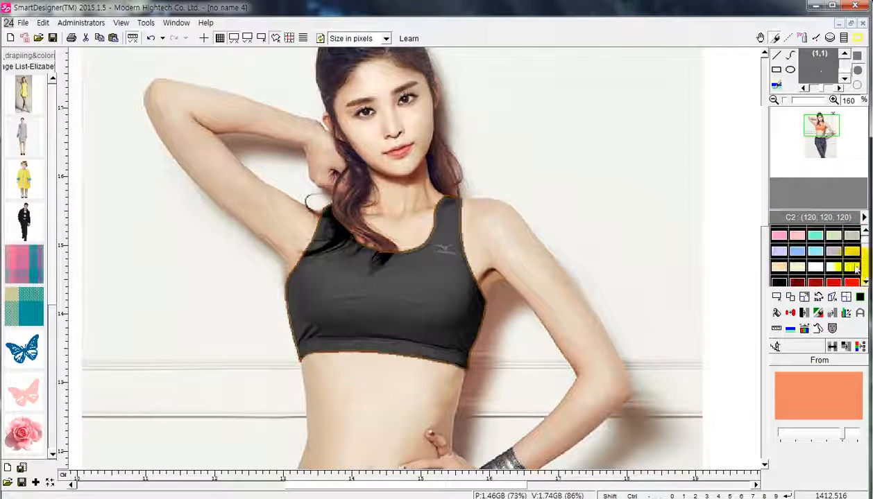
- Preview the white swatches C33 and C32, a light blue and red shades such as C38 (204, 0, 0) on the top
click(835, 267)
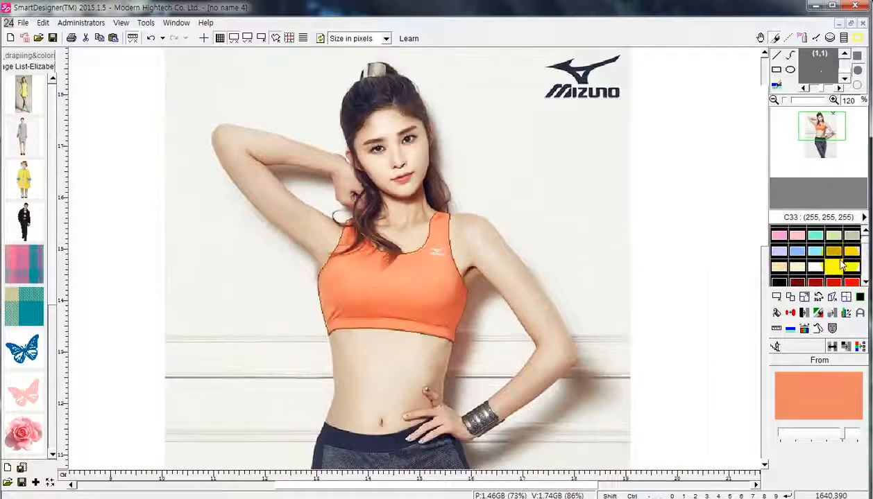
click(815, 266)
click(819, 252)
click(840, 252)
click(815, 267)
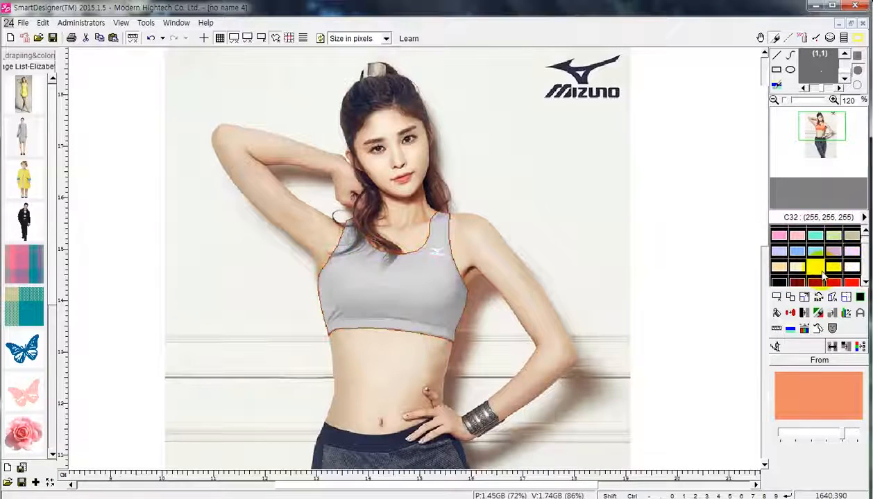
click(815, 250)
click(797, 283)
click(817, 281)
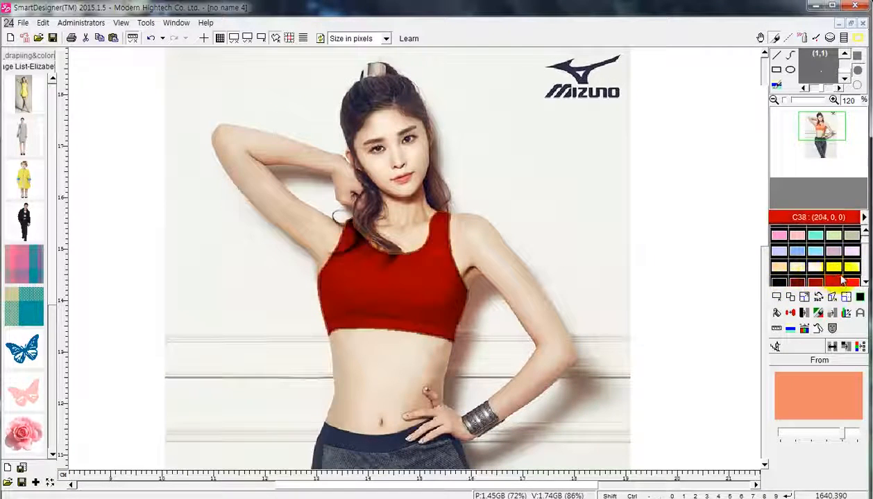
click(866, 283)
click(865, 283)
click(865, 283)
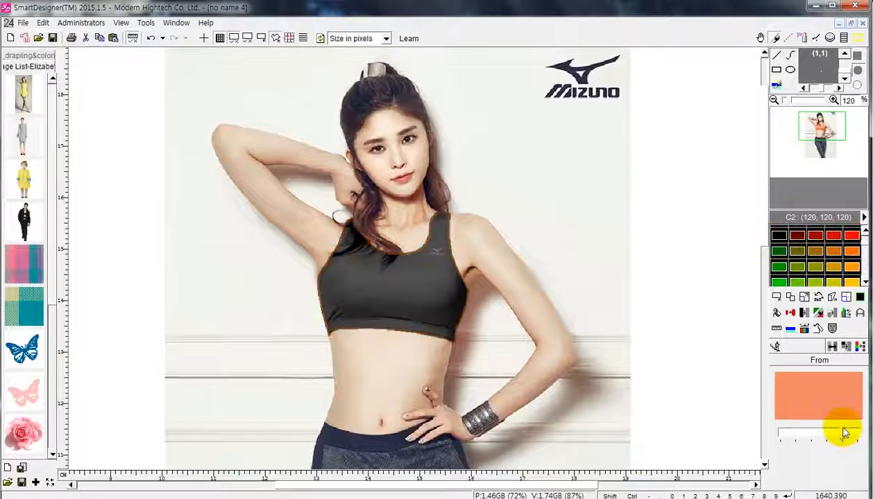
- Set the recolouring level to its lowest setting and preview green C50 (0, 204, 0), orange and yellow shades on the top
drag(843, 436, 794, 445)
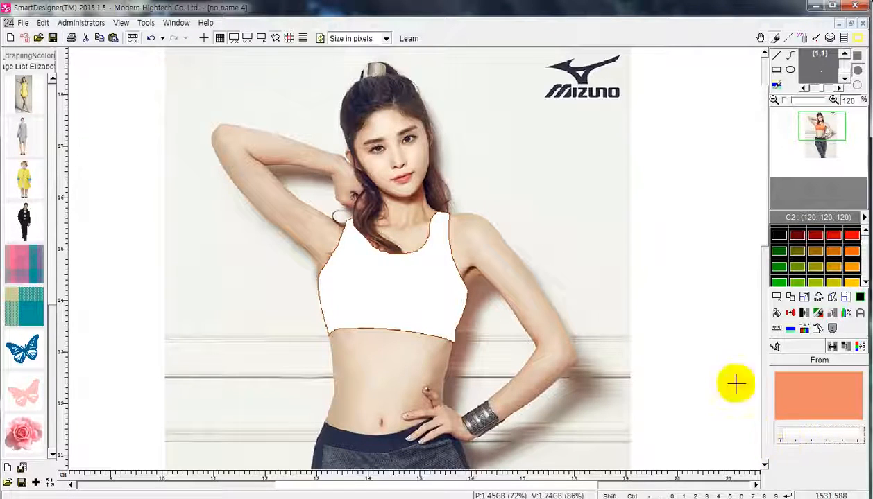
click(779, 254)
click(779, 267)
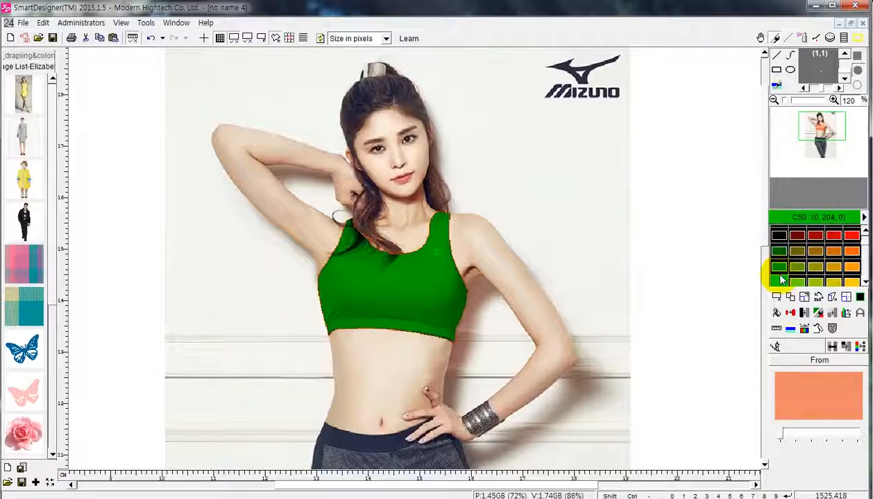
click(803, 250)
click(852, 250)
click(857, 271)
click(835, 283)
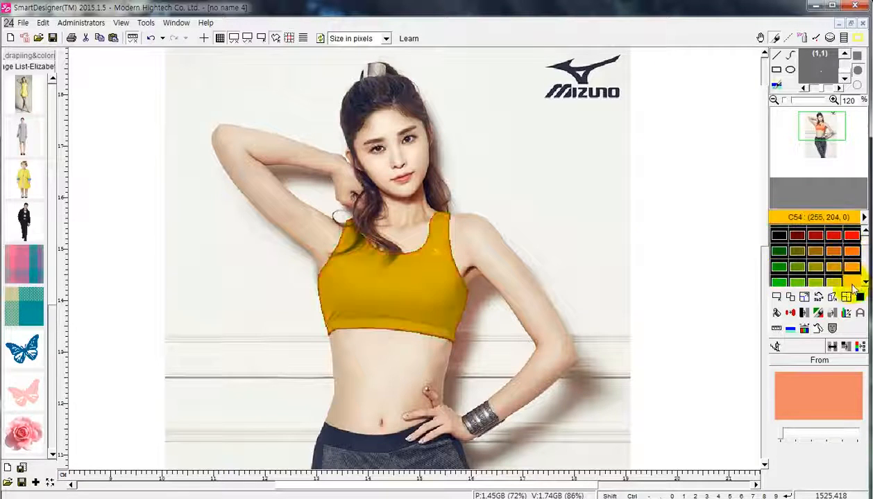
- Preview further orange and red shades, dark red C36 (102, 0, 0), dark olive and black on the top
click(833, 252)
click(850, 236)
click(832, 238)
click(796, 236)
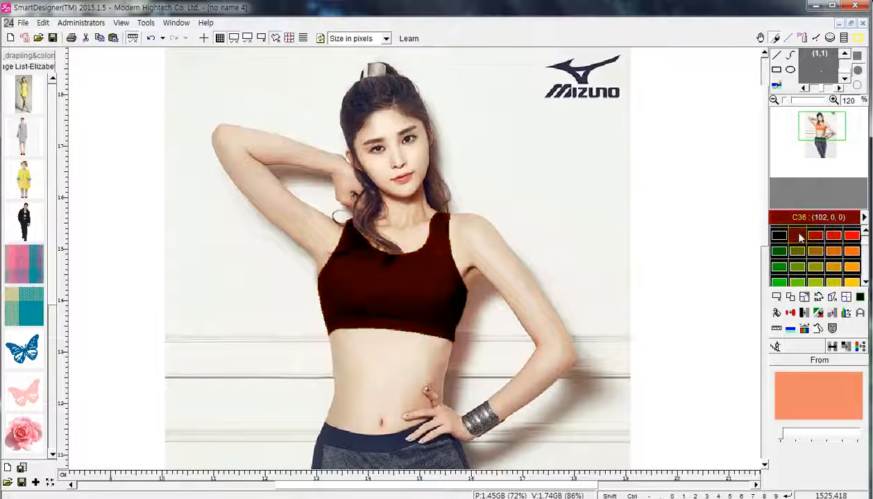
click(796, 251)
click(778, 236)
- Recolour the top with turquoise C22 (119, 253, 210) and undo the applied change
click(865, 237)
click(865, 235)
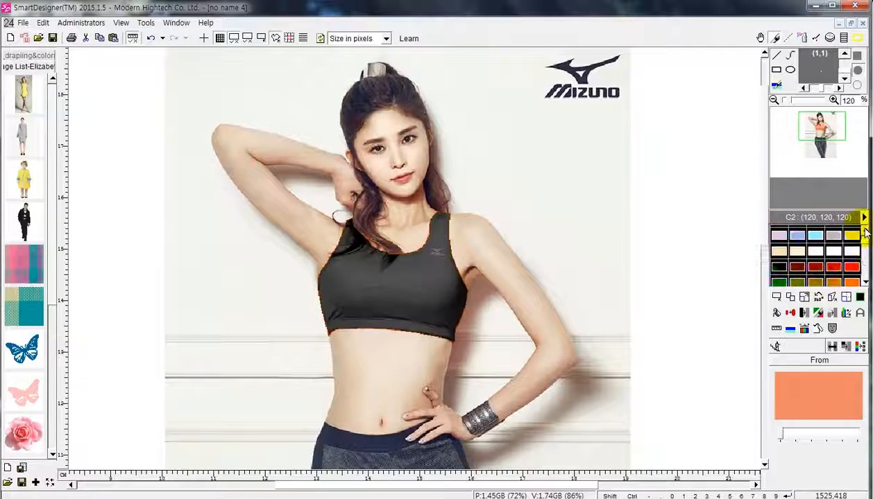
click(832, 236)
click(818, 248)
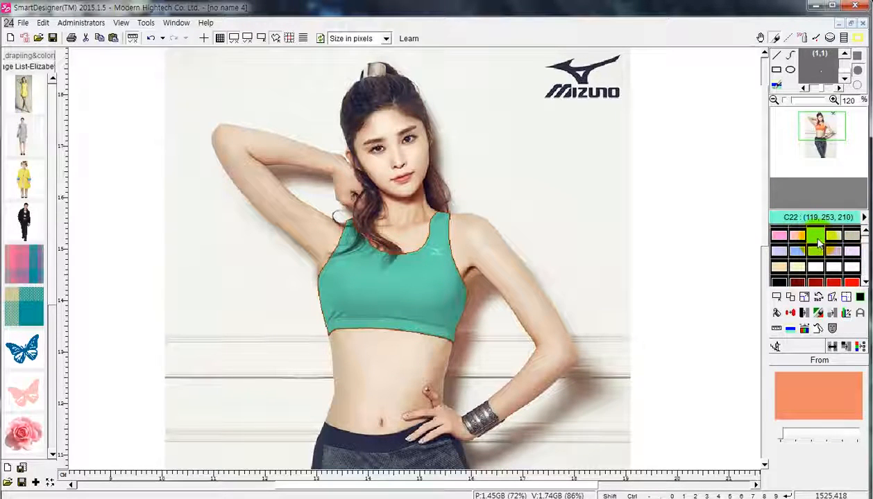
key(Return)
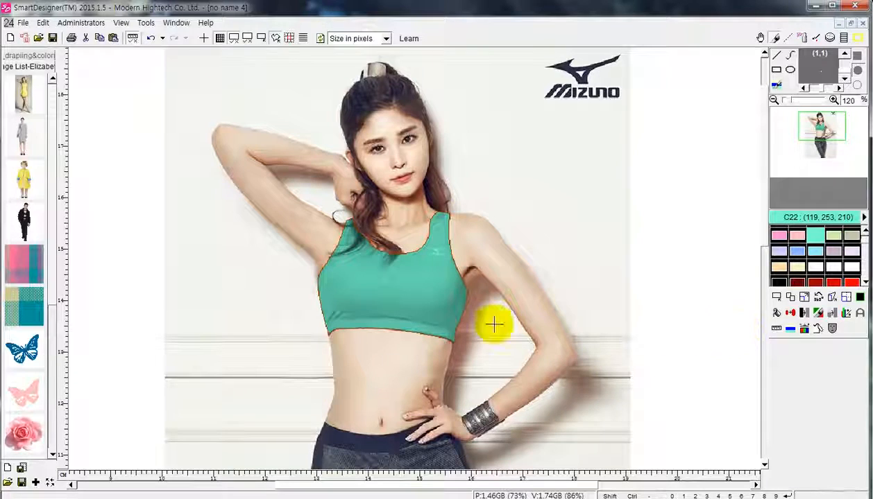
key(ctrl+z)
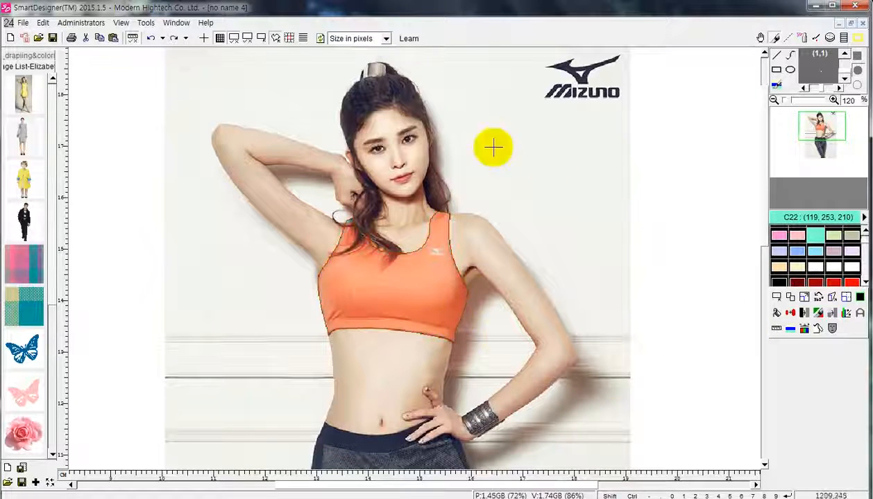
scroll(532, 287, down, 1)
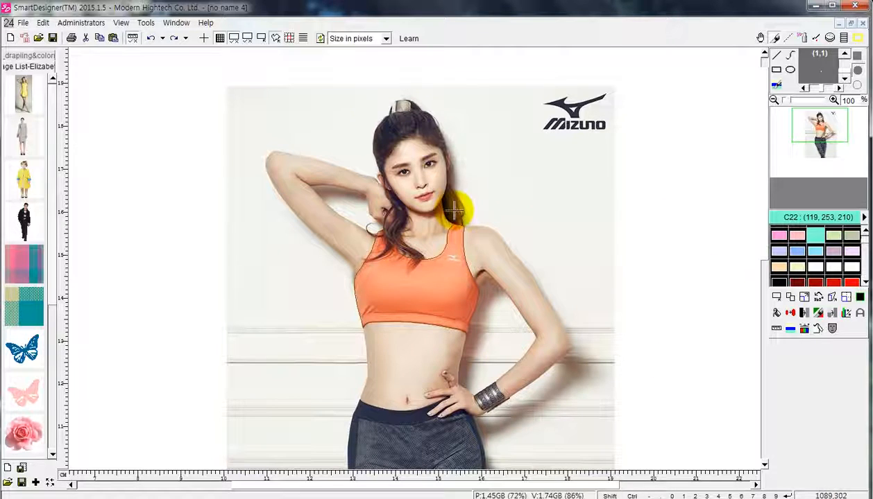
scroll(447, 207, down, 1)
scroll(473, 217, up, 1)
scroll(473, 216, down, 1)
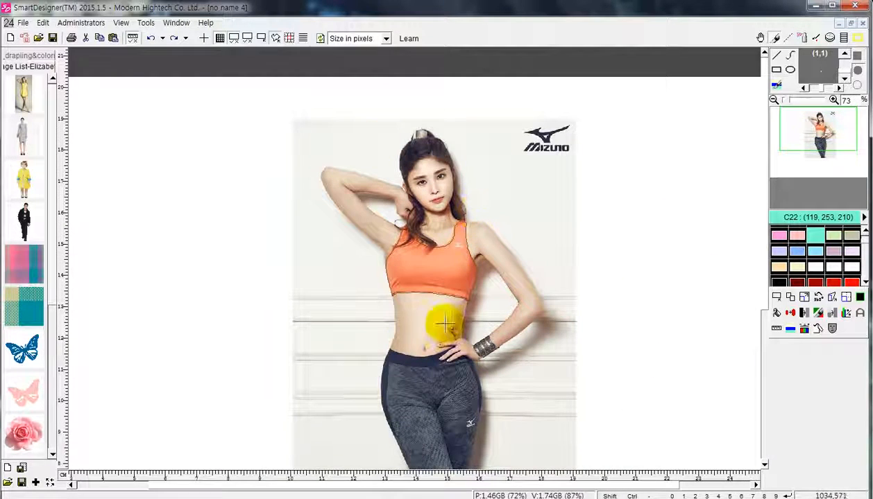
scroll(452, 323, up, 1)
scroll(449, 313, down, 1)
scroll(478, 312, up, 2)
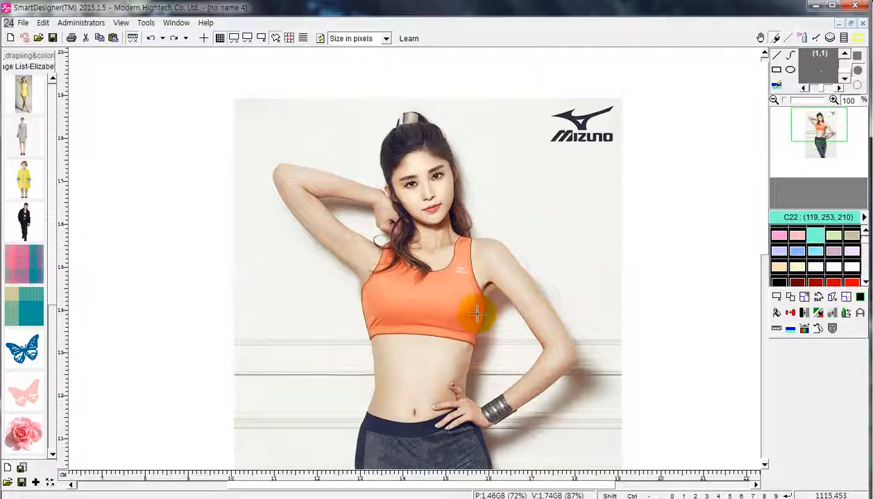
click(776, 297)
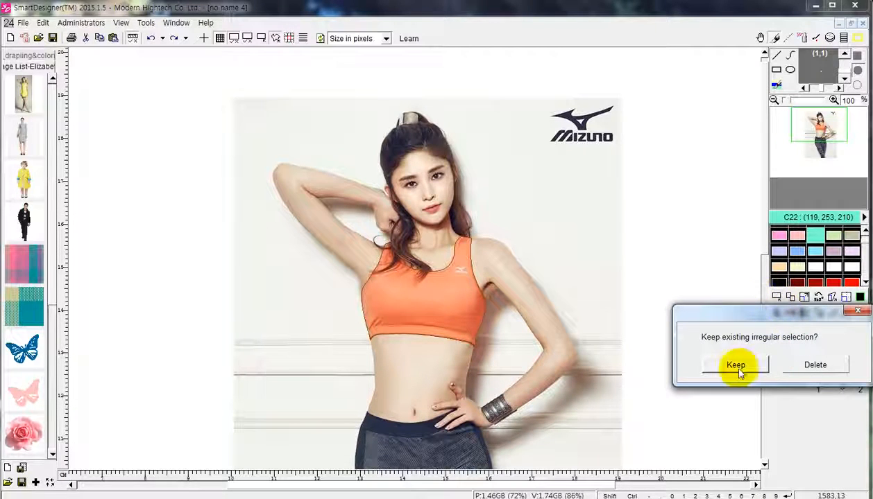
click(862, 315)
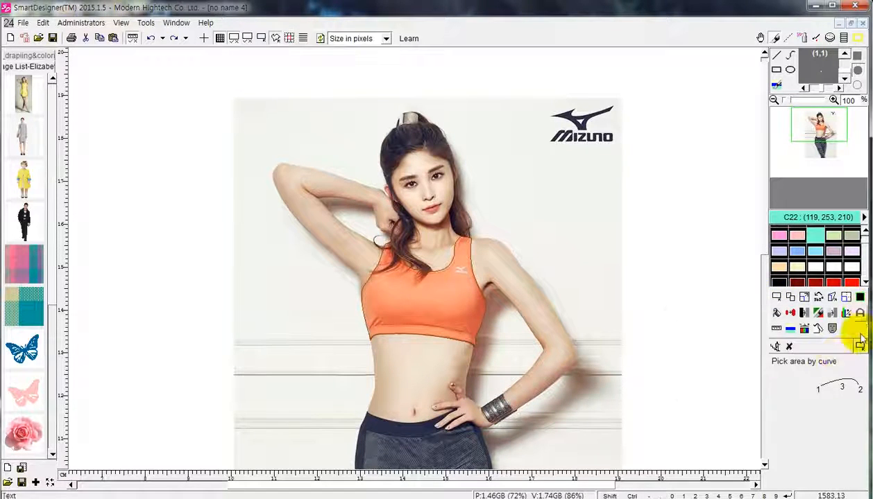
click(776, 348)
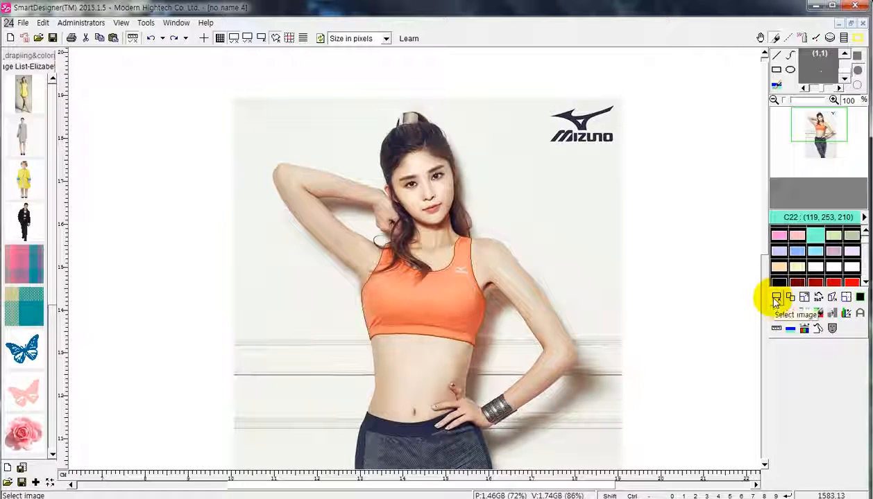
- Start Select image for picking an area by curve, keeping the existing irregular selection of the top
click(776, 298)
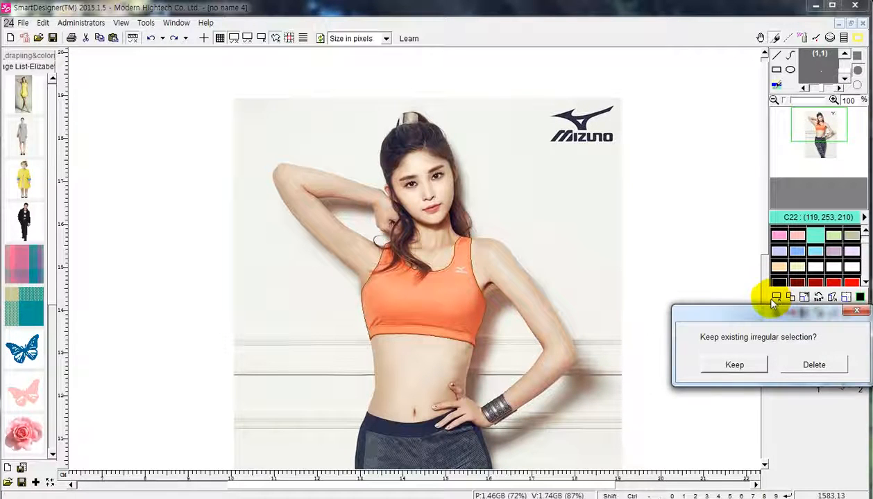
click(737, 365)
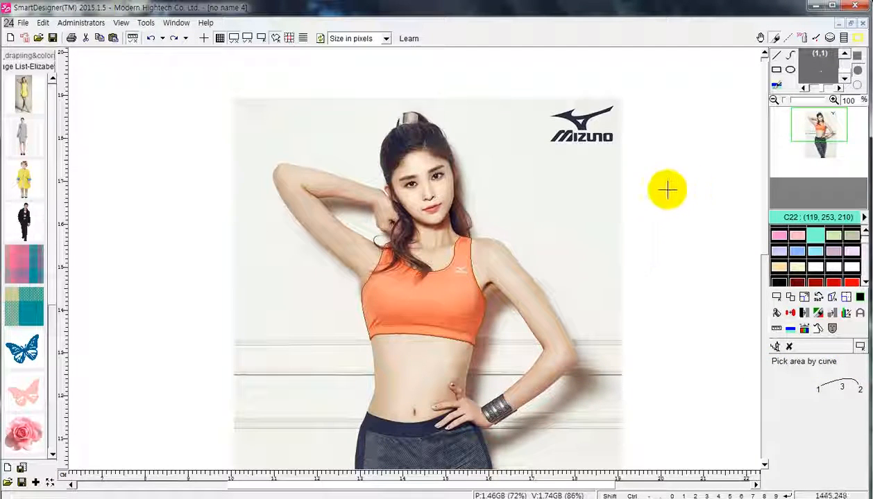
- Select the whole model photo as a rectangular area and add it to the image list
click(860, 347)
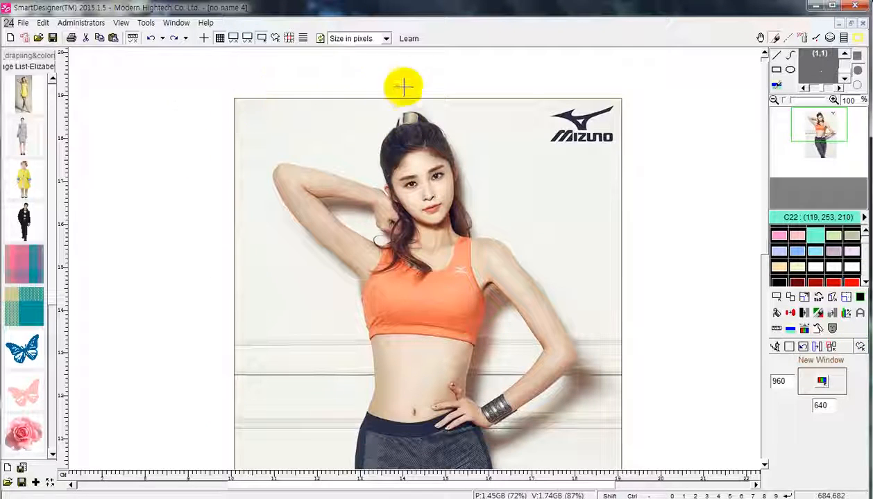
scroll(619, 349, down, 4)
scroll(442, 323, up, 3)
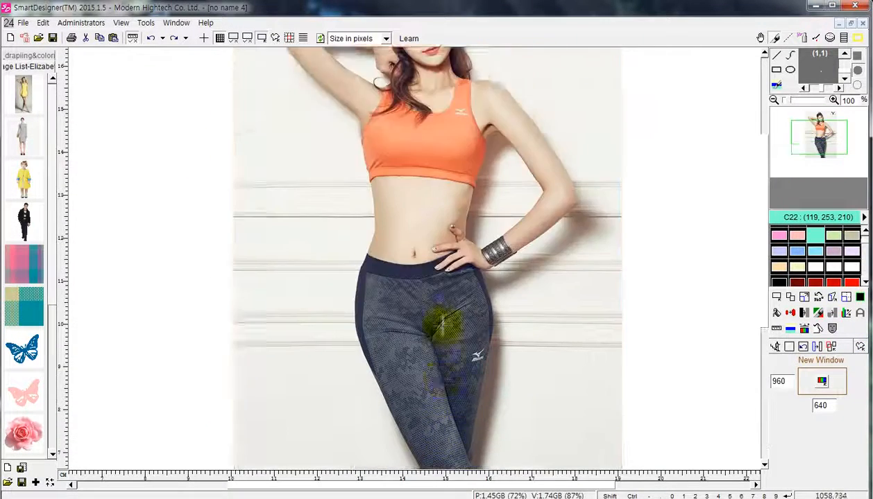
scroll(315, 414, up, 3)
scroll(333, 372, down, 3)
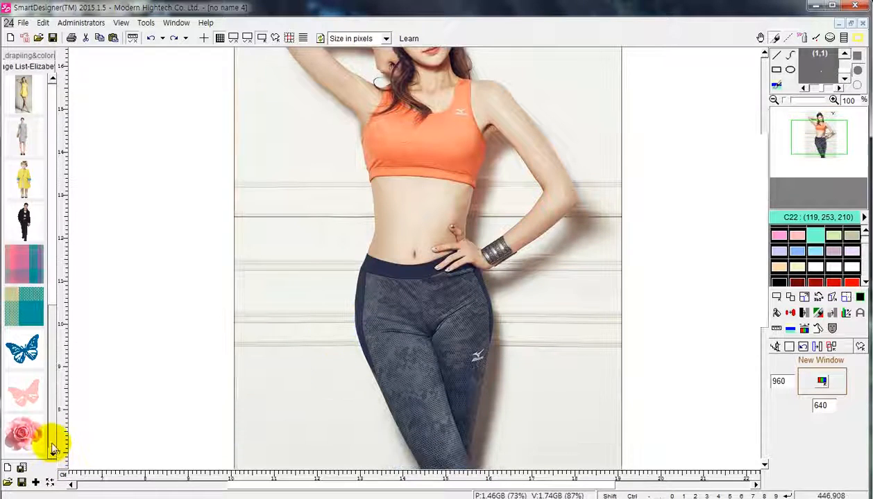
scroll(53, 448, down, 3)
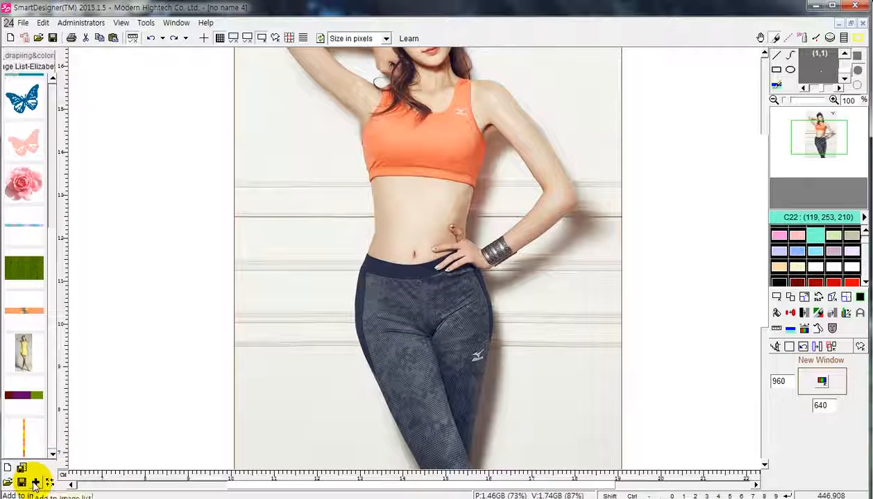
click(34, 483)
scroll(55, 445, down, 1)
scroll(568, 261, up, 3)
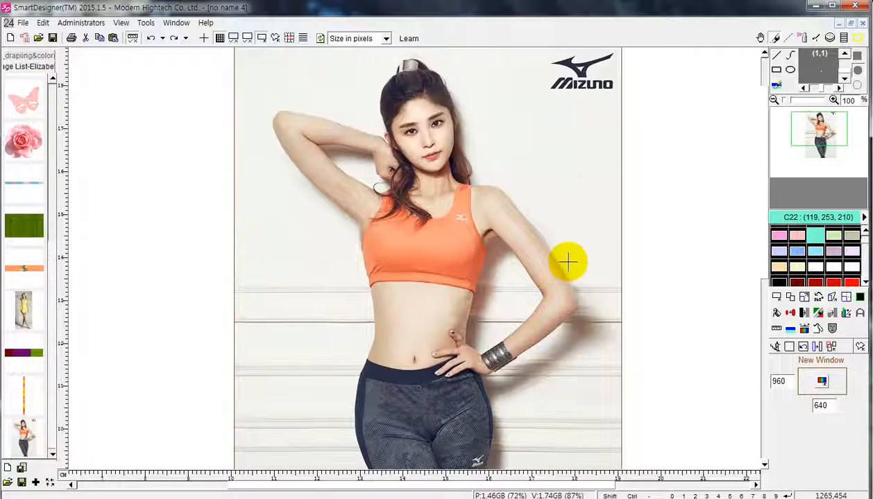
scroll(528, 183, up, 2)
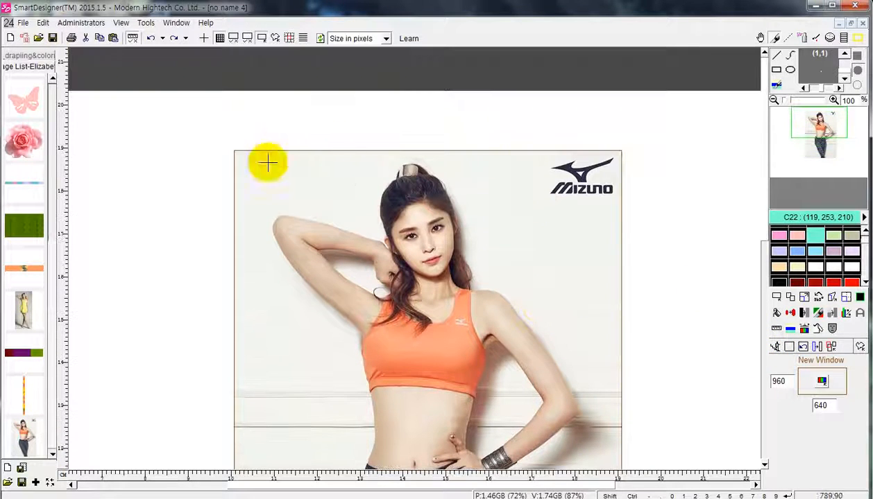
scroll(650, 266, down, 4)
scroll(650, 266, up, 3)
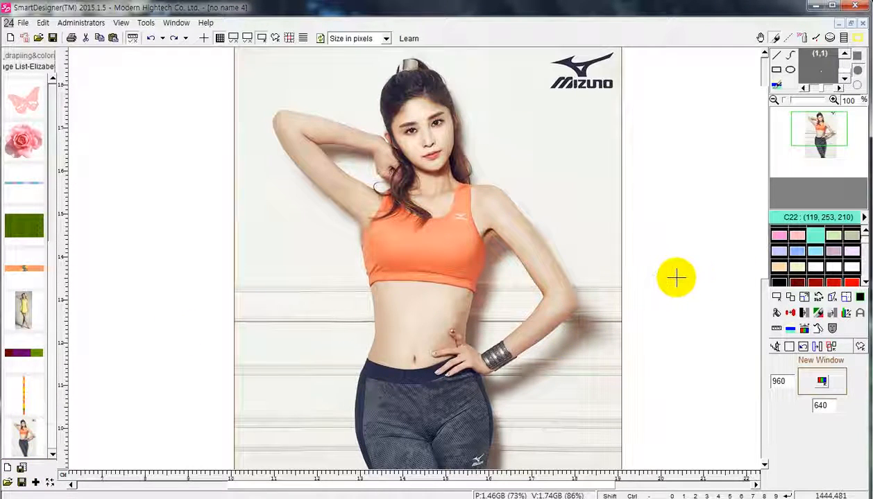
scroll(676, 277, down, 2)
scroll(676, 277, up, 2)
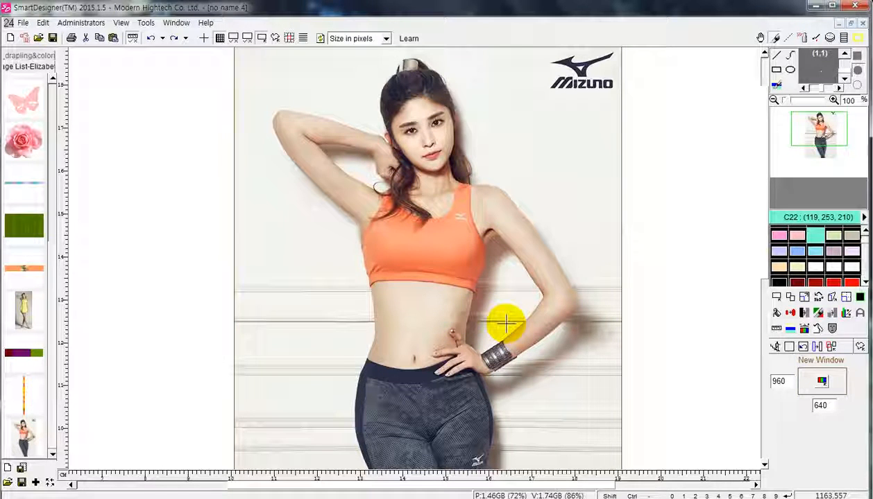
scroll(685, 277, down, 3)
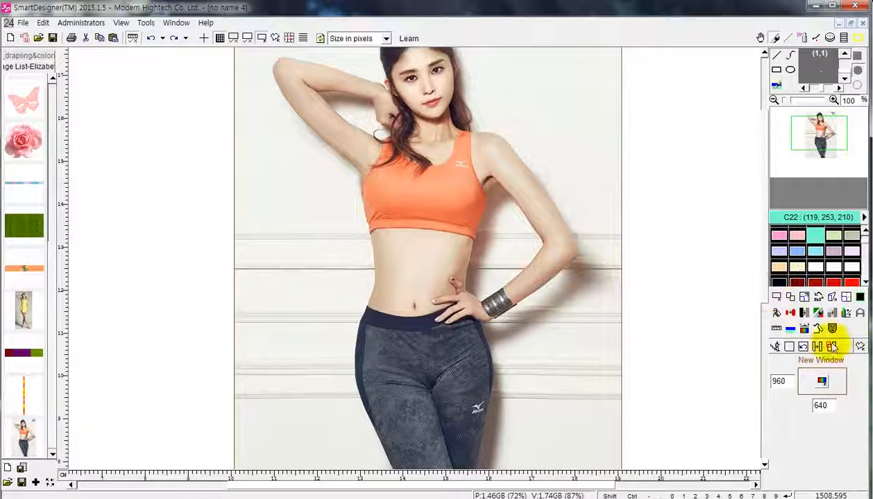
scroll(560, 229, up, 2)
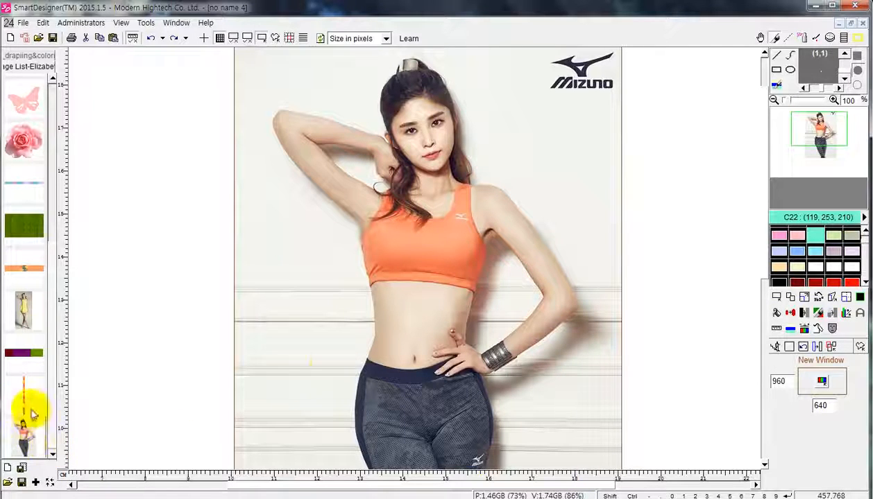
- Minimise the photo's document and create a new blank full-colour image at 180 dpi
click(839, 24)
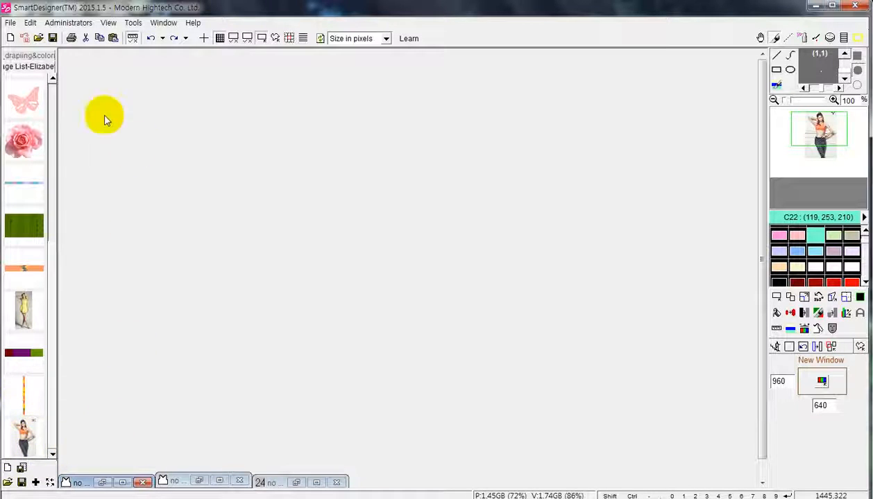
click(10, 25)
click(31, 39)
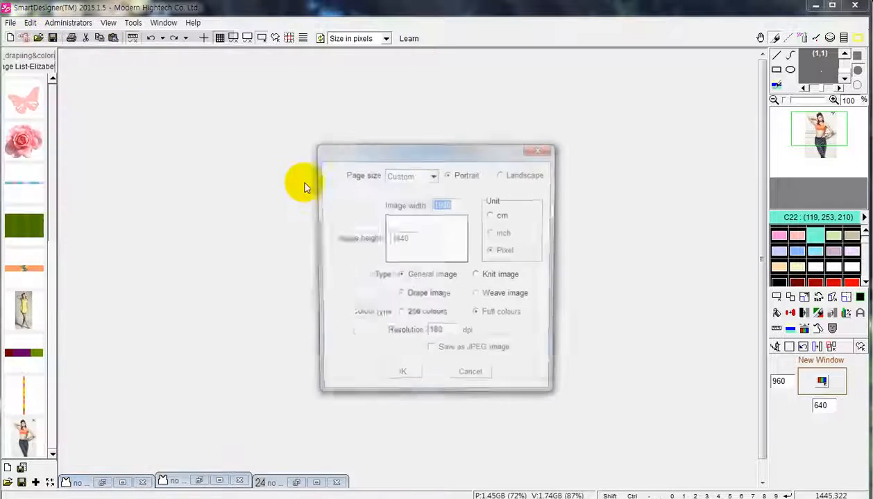
click(400, 380)
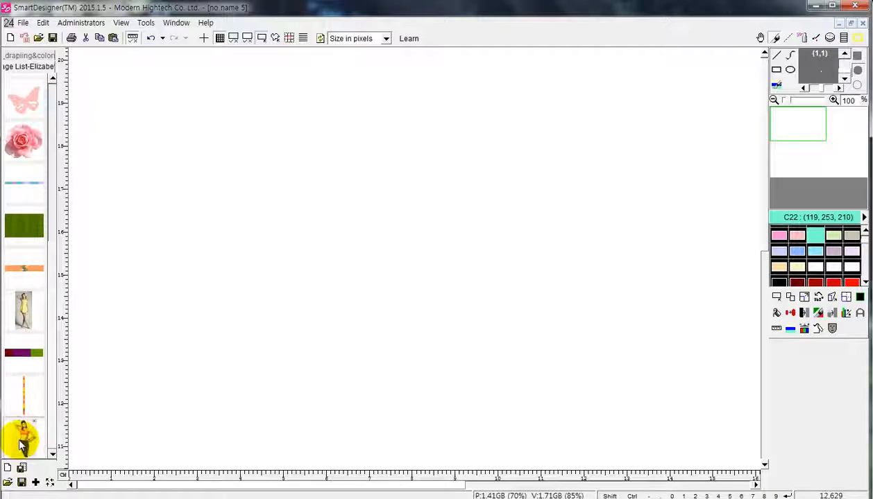
- Place a copy of the model photo from the image list on the blank page
right_click(21, 444)
click(42, 335)
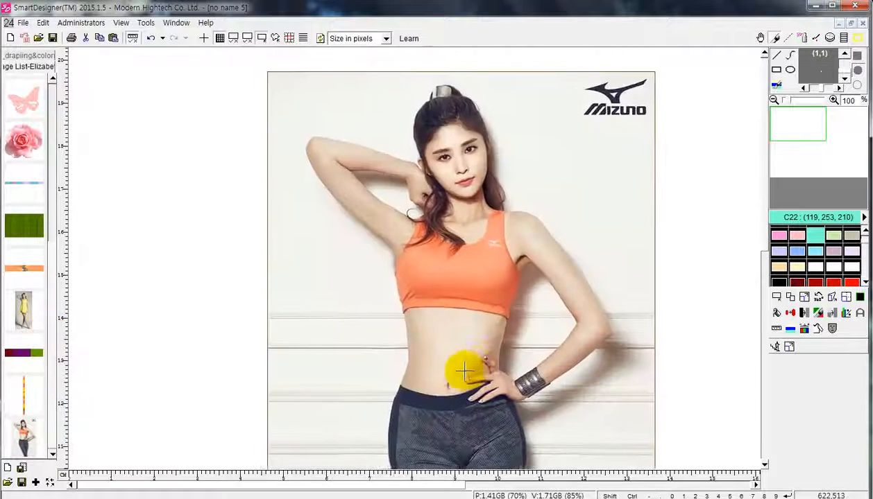
click(456, 349)
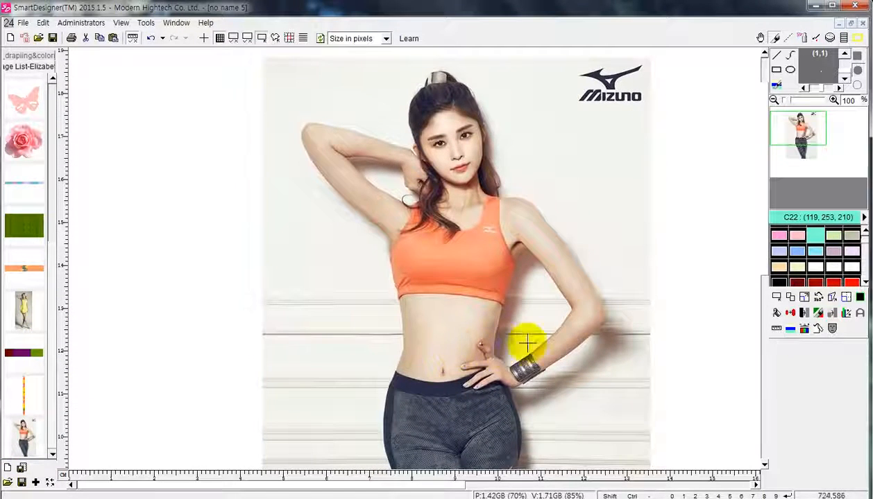
scroll(512, 250, up, 2)
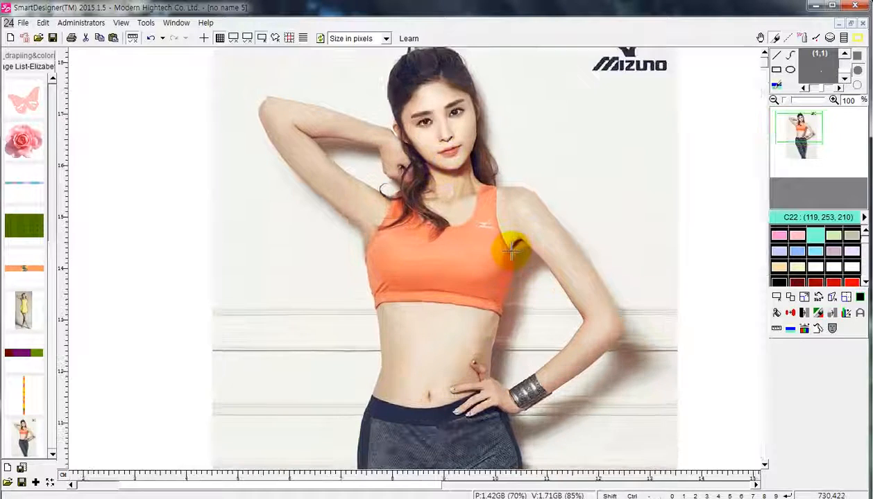
scroll(510, 251, down, 1)
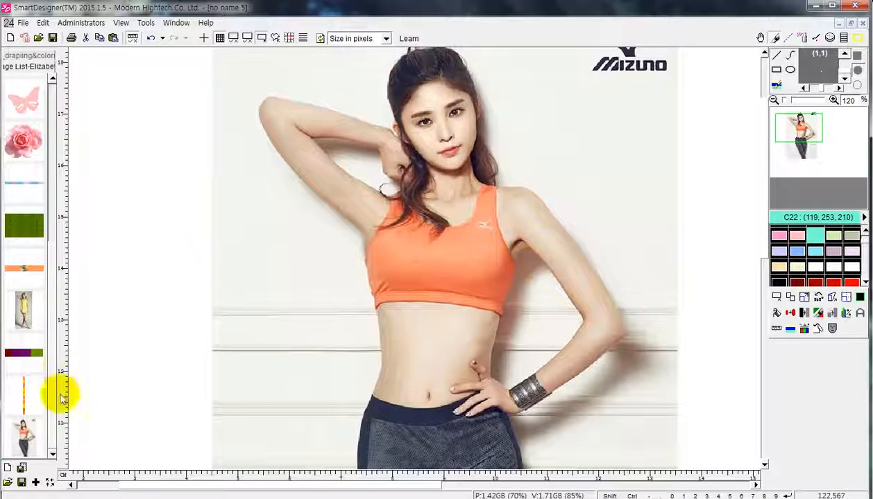
- Start recolouring with the orange top as source colour and preview red C38 (204, 0, 0), turquoise C22 and yellow C54 (255, 204, 0) on it
click(805, 314)
click(423, 266)
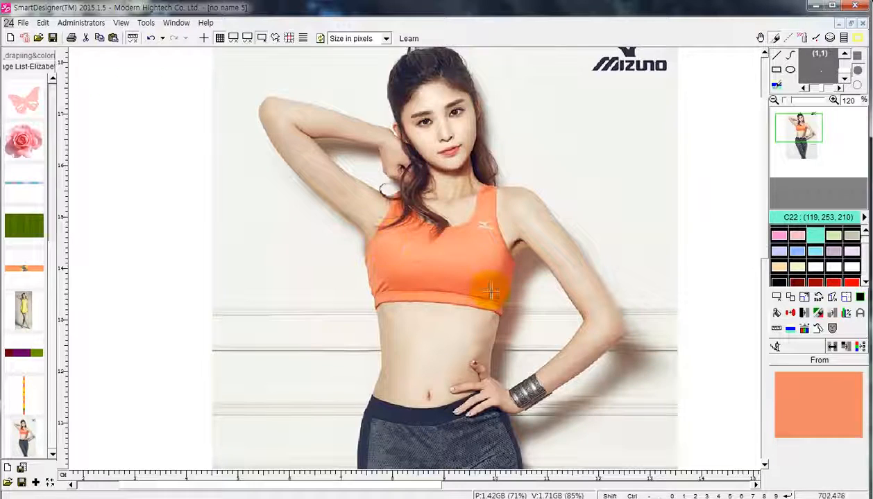
click(442, 257)
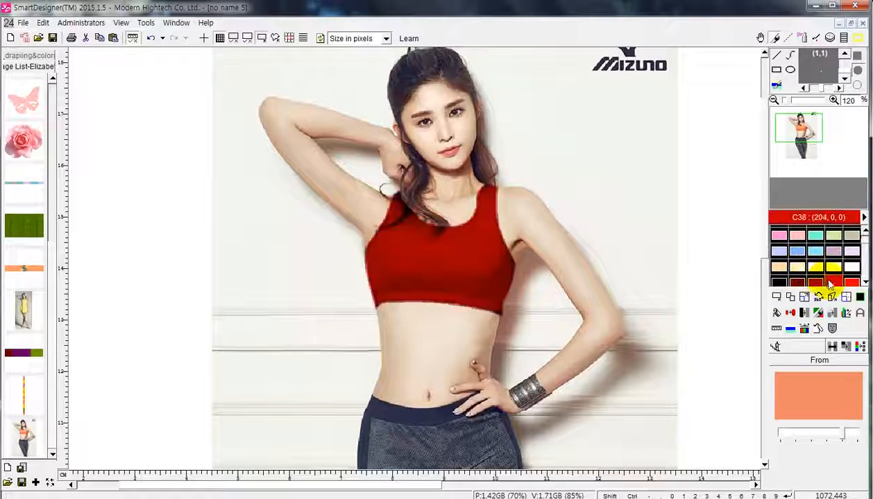
scroll(842, 272, down, 1)
scroll(832, 257, up, 1)
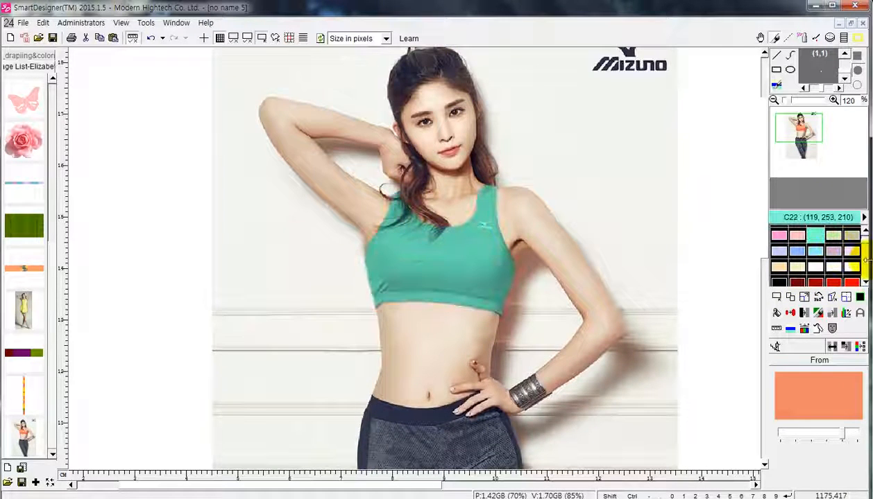
scroll(864, 267, down, 2)
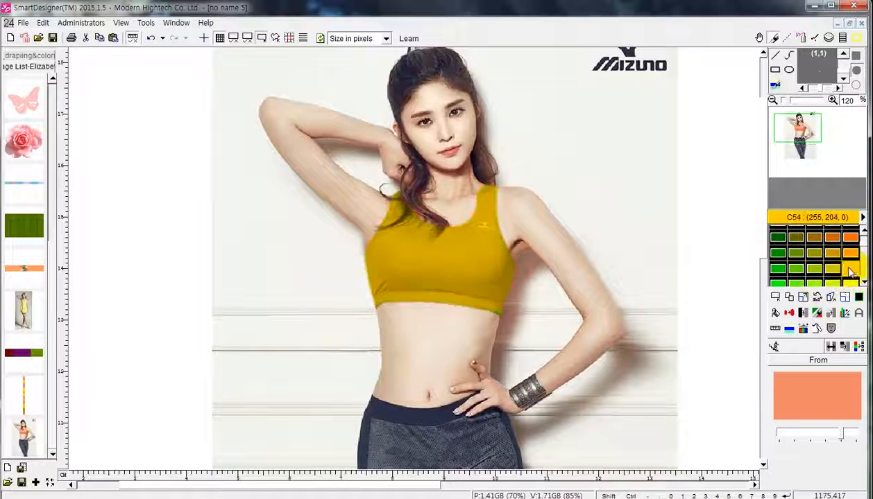
scroll(839, 267, down, 2)
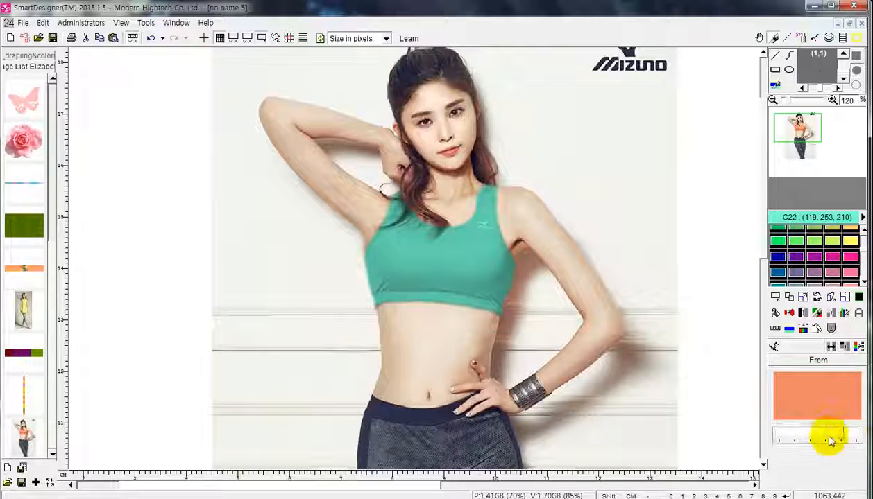
- Set the recolouring level to its lowest setting and recolour the top with grey C97 (153, 153, 153)
drag(829, 436, 774, 440)
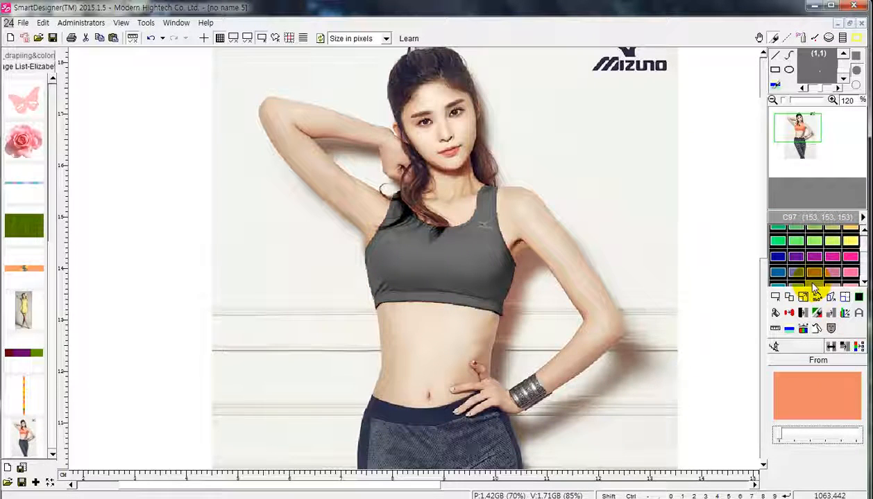
scroll(814, 287, down, 1)
scroll(580, 311, down, 1)
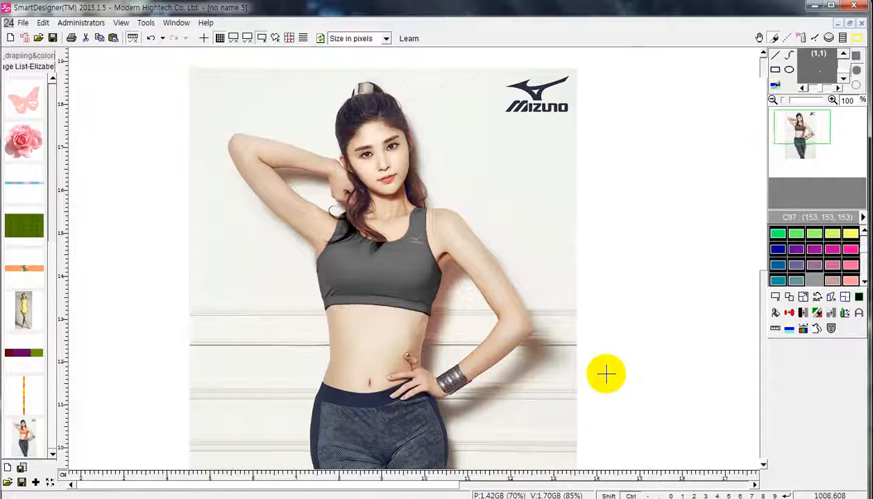
scroll(439, 340, down, 1)
scroll(481, 369, down, 3)
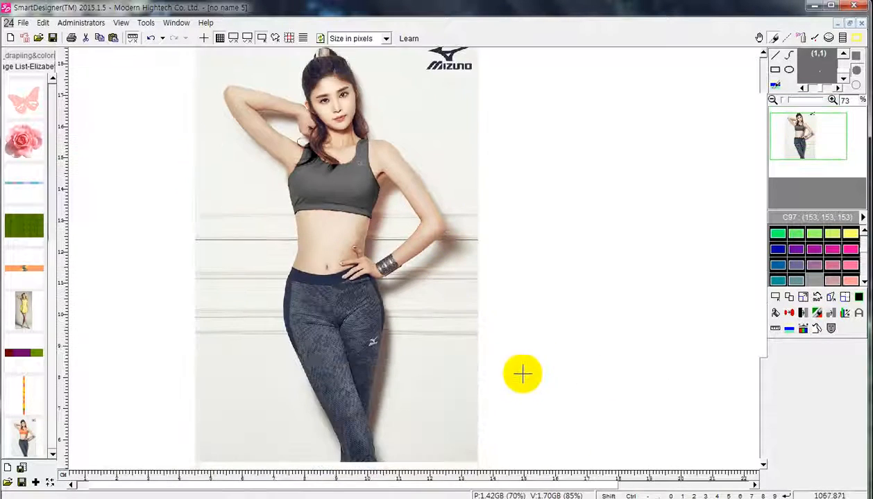
- Place a second copy of the model photo from the image list to the right of the grey-top photo
right_click(27, 439)
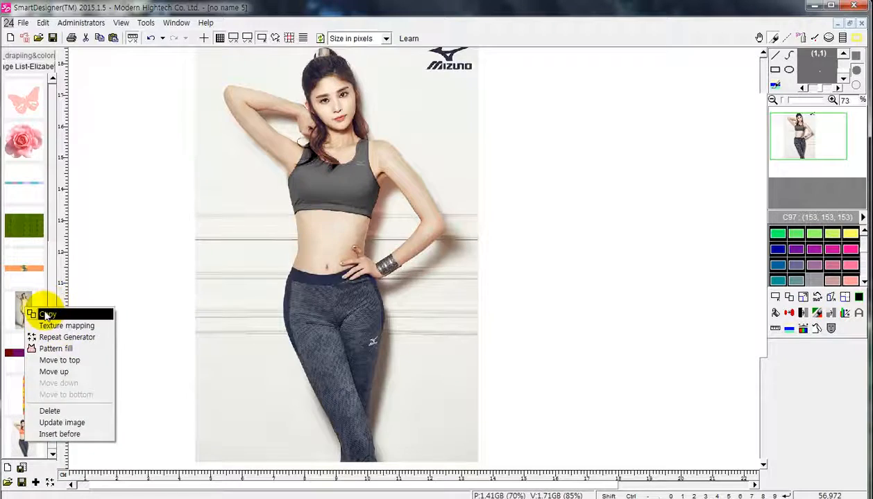
click(44, 316)
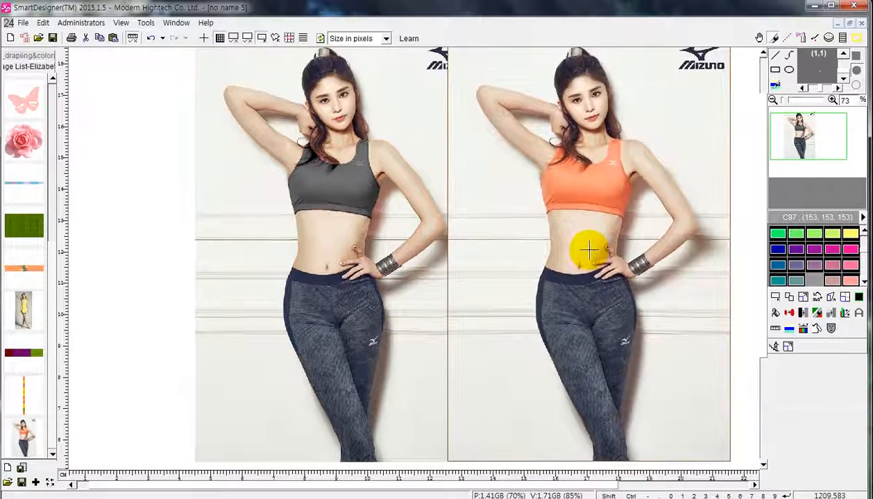
click(588, 250)
scroll(606, 279, right, 2)
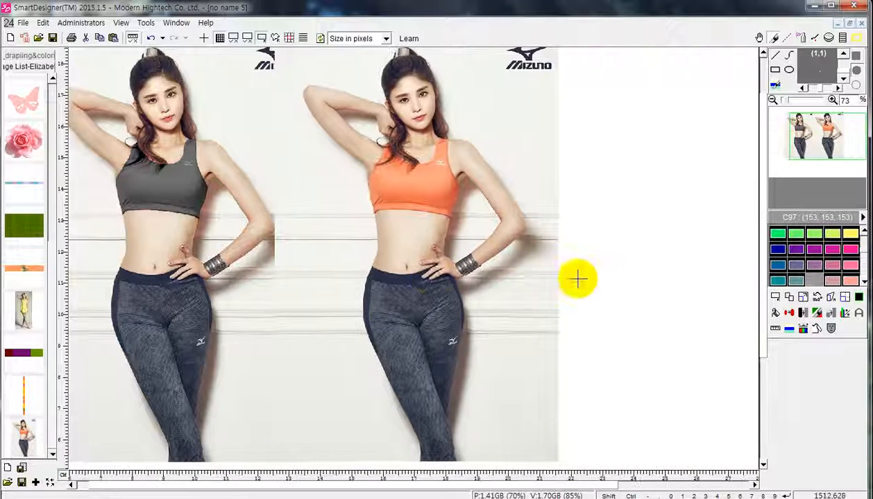
- Recolour the second photo's orange top with purple C87 (153, 0, 153) at the lowest level, after previewing grey C97
click(805, 314)
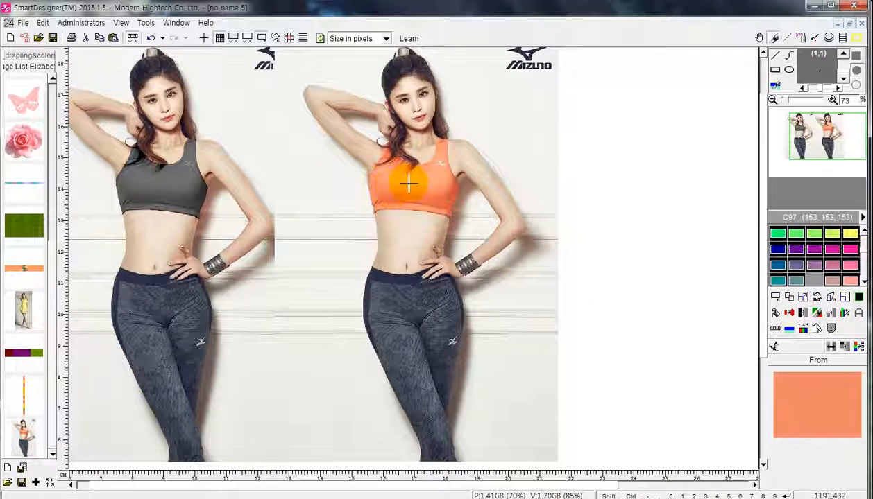
click(409, 182)
click(808, 253)
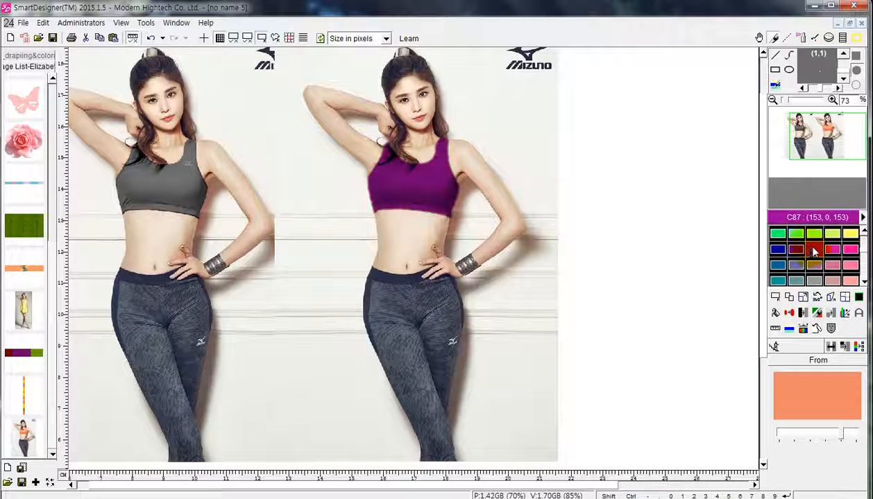
click(815, 280)
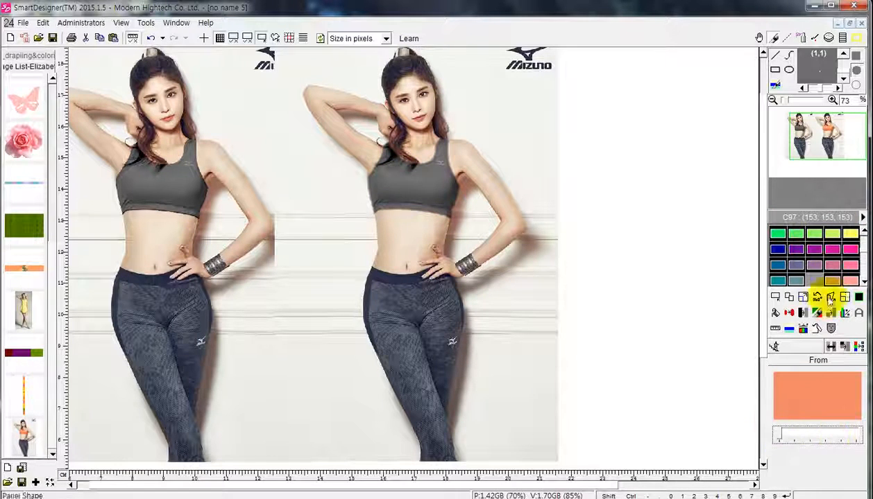
click(816, 256)
scroll(525, 279, down, 1)
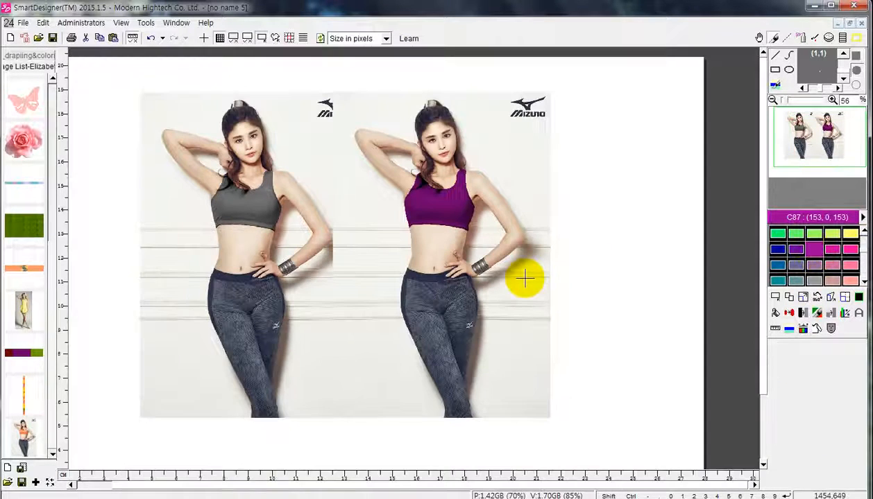
- Place a third copy of the model photo from the image list to the right, overlapping the purple-top photo
scroll(530, 303, left, 2)
scroll(534, 305, right, 1)
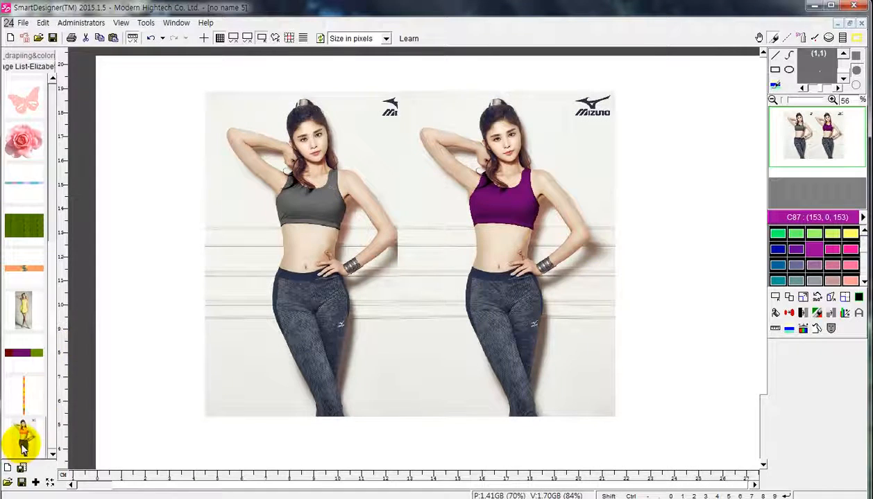
right_click(23, 449)
click(64, 317)
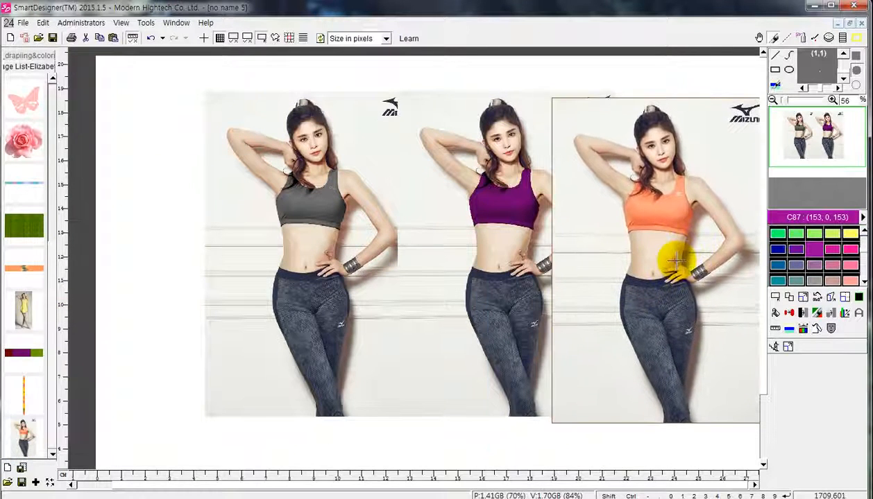
click(666, 249)
scroll(598, 395, right, 1)
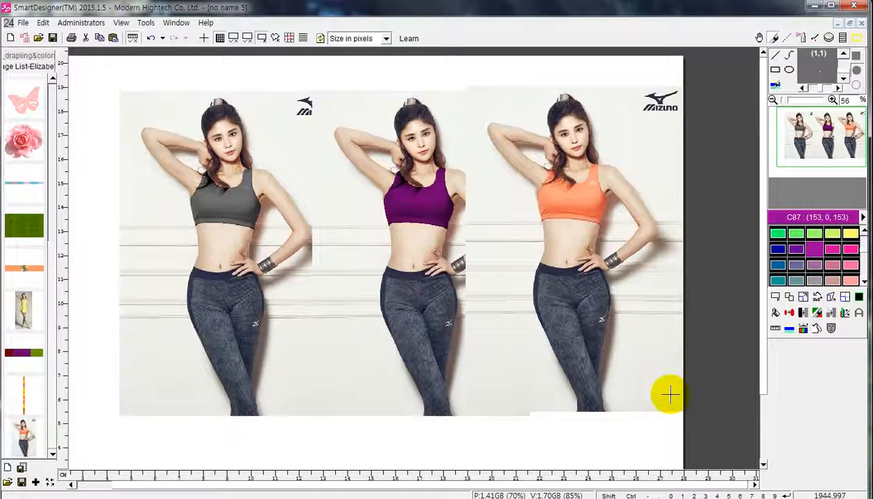
- Undo all recolouring and placed photos until the page is empty, and switch to the image list with the yellow-coat girl and dotted patterns
scroll(535, 365, up, 1)
drag(534, 485, 480, 482)
scroll(558, 453, up, 1)
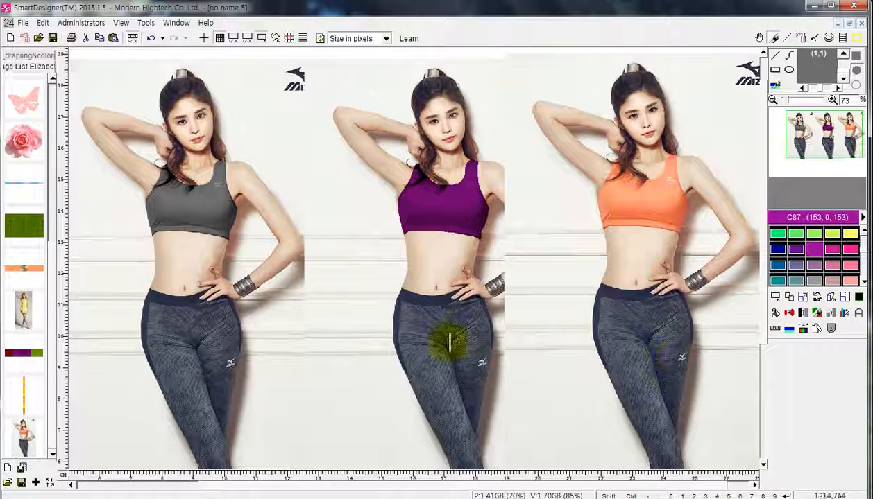
key(ctrl+z)
key(ctrl+z)
key(ctrl+z)
key(ctrl+z)
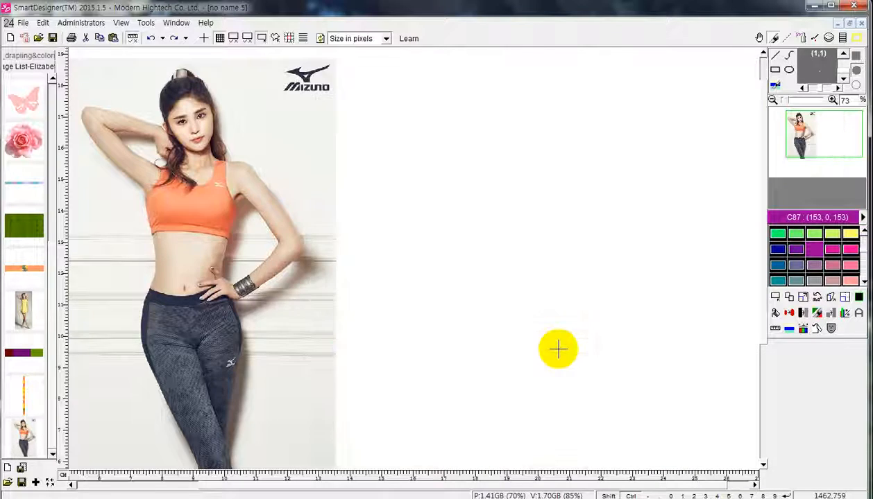
key(ctrl+z)
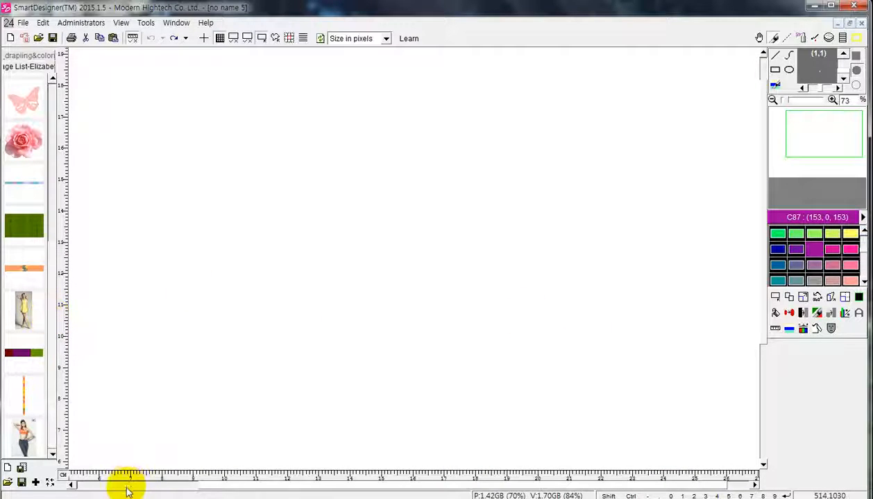
drag(234, 486, 195, 485)
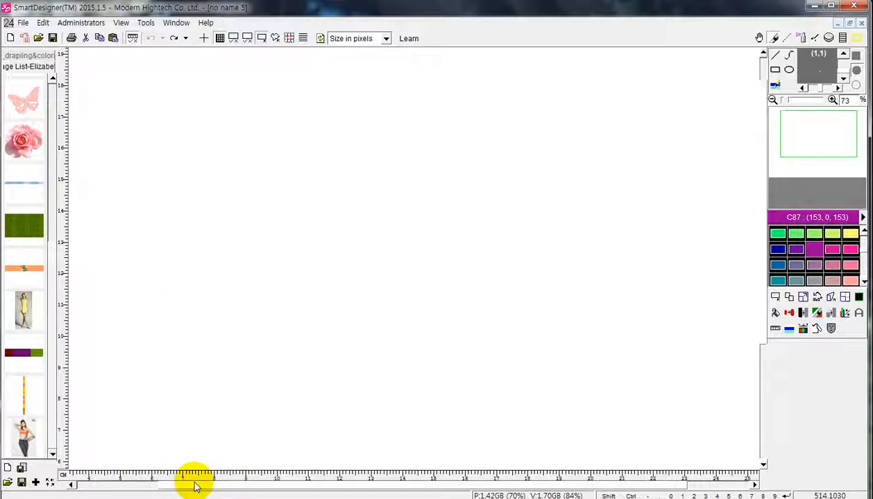
scroll(54, 97, up, 3)
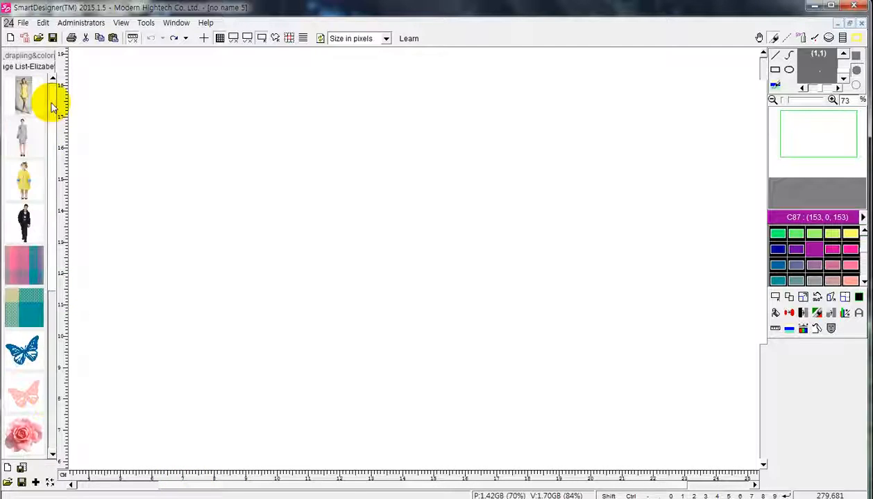
click(39, 56)
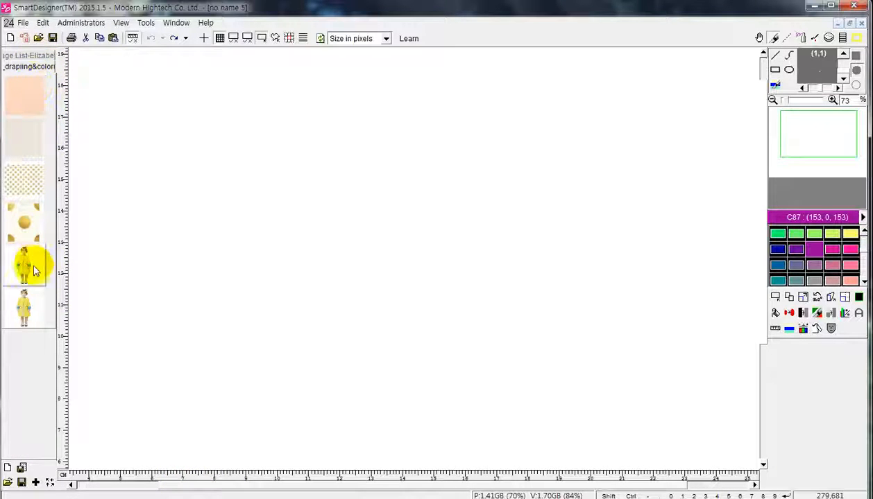
right_click(25, 307)
click(75, 310)
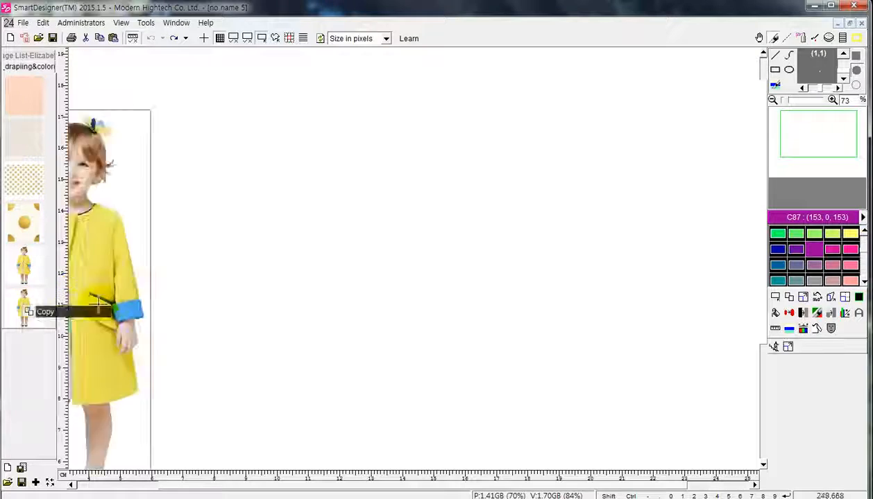
click(386, 255)
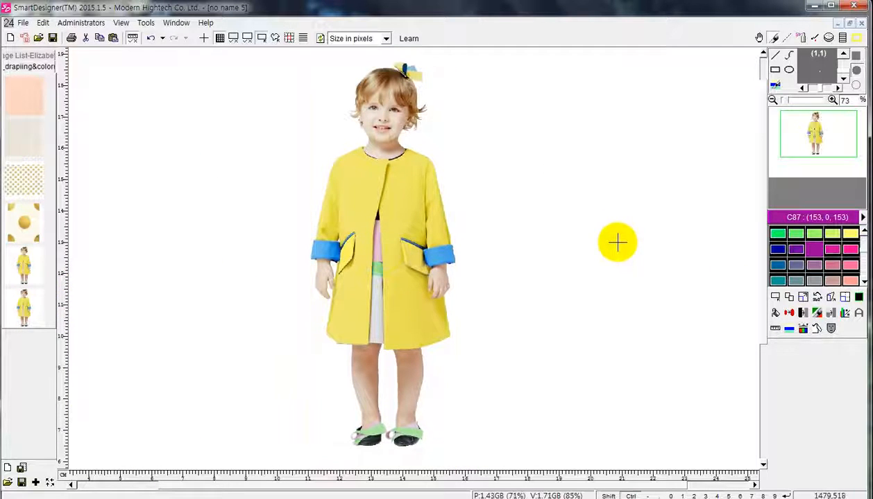
key(ctrl+z)
right_click(34, 307)
click(66, 314)
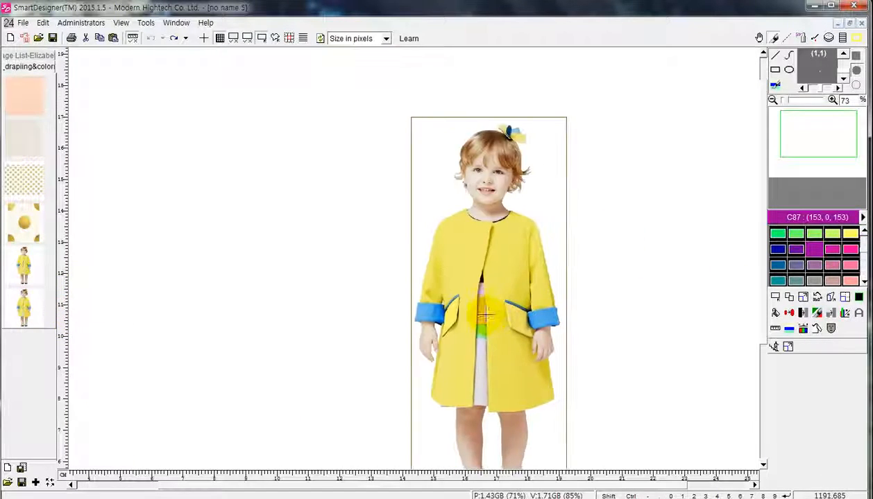
click(433, 284)
key(ctrl+z)
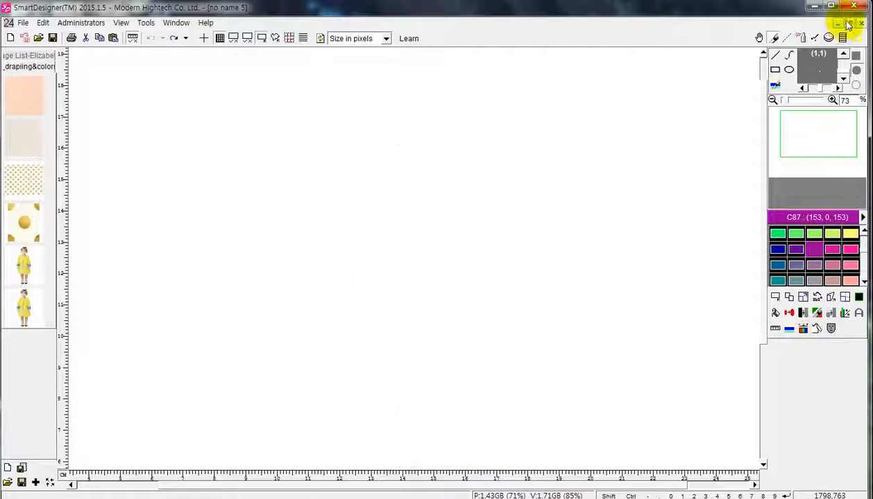
- Minimise the current page and create a maximised Drape image page, portrait, 1440 × 1980 pixels, full colours, 180 dpi
click(848, 24)
click(627, 121)
click(11, 22)
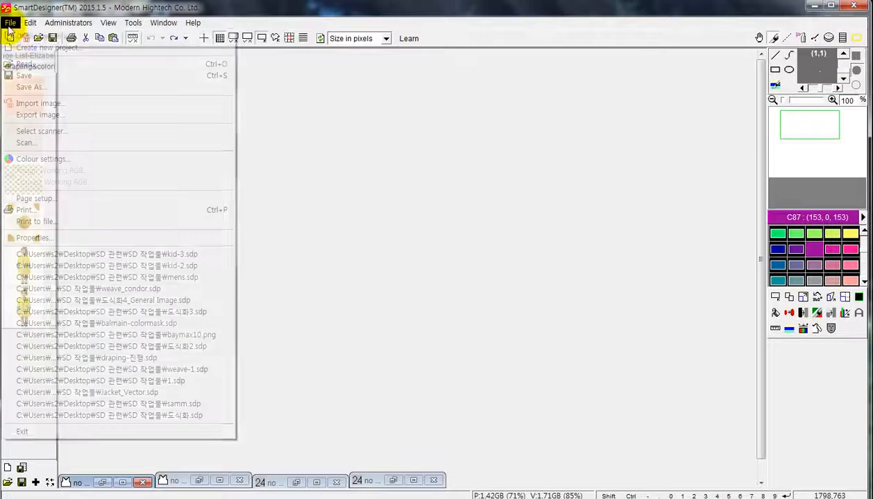
click(31, 35)
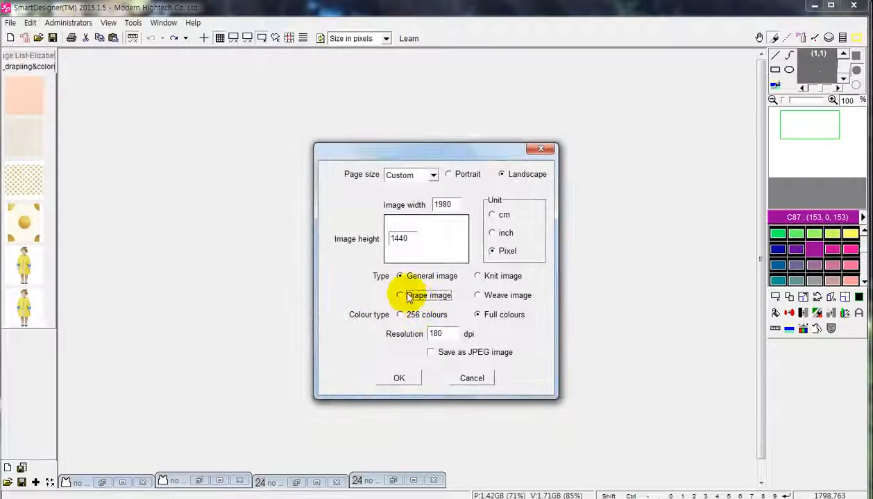
click(411, 380)
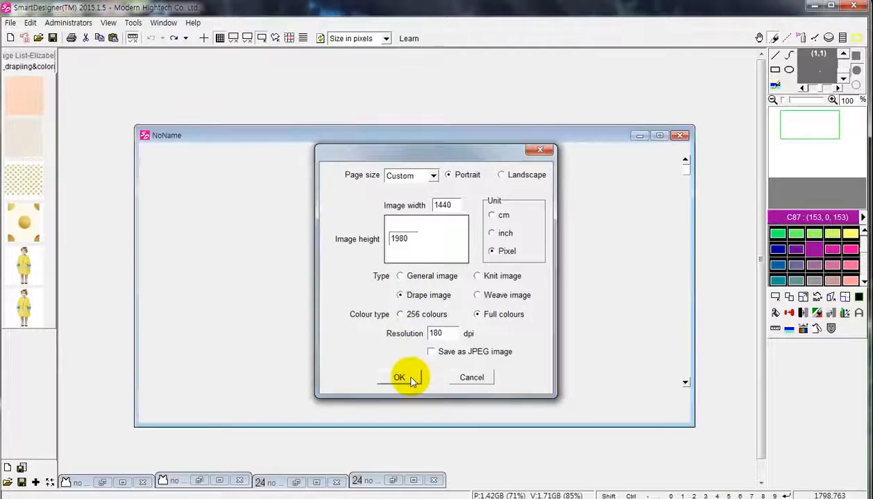
click(663, 136)
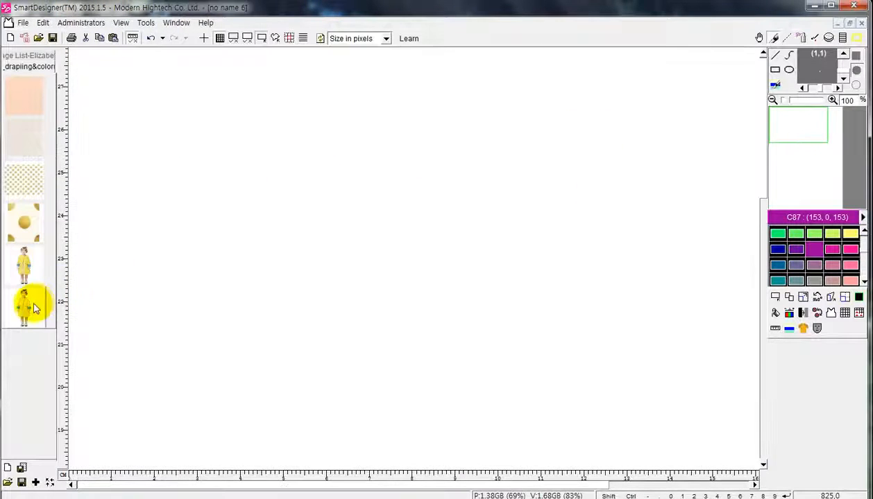
right_click(35, 305)
click(106, 311)
click(437, 299)
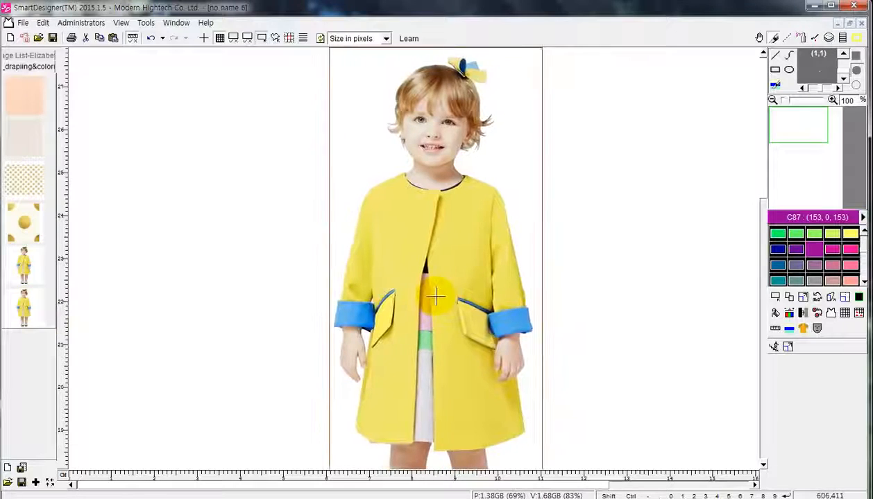
right_click(27, 186)
click(56, 229)
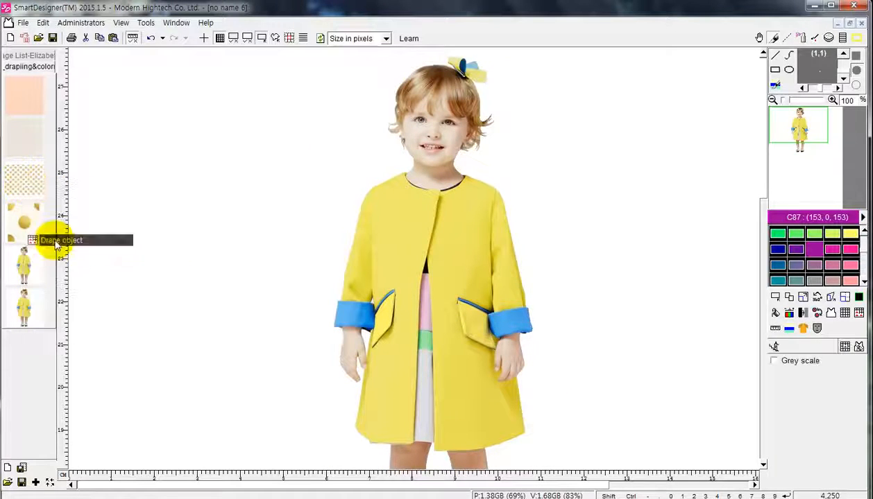
key(ctrl+z)
- Place a copy of the upper yellow-coat girl photo from the image list near the centre of the page
right_click(42, 274)
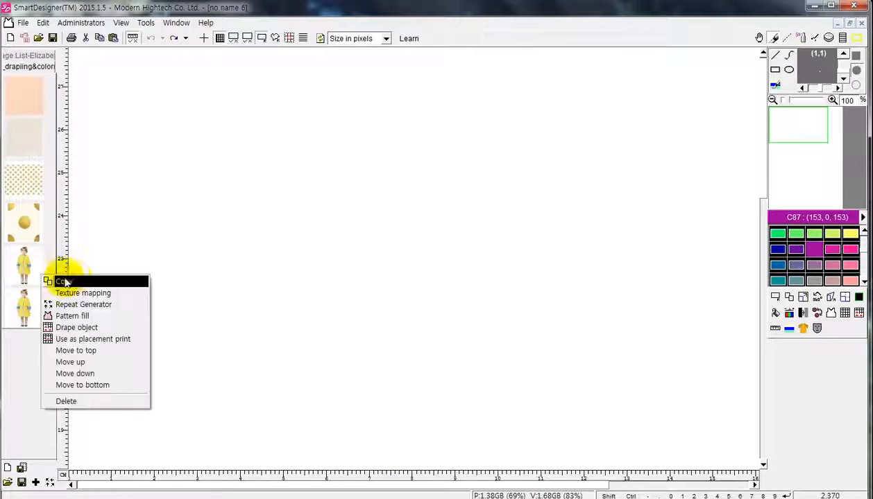
click(66, 281)
click(466, 350)
scroll(471, 347, down, 2)
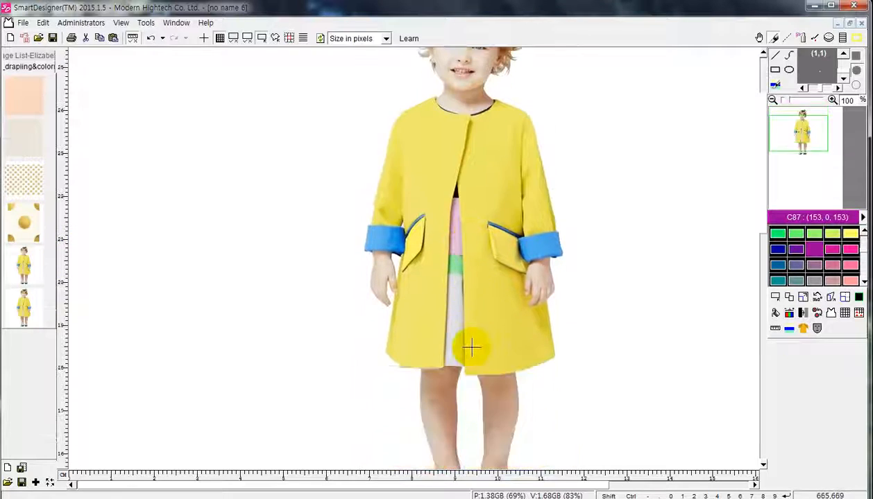
scroll(471, 347, up, 2)
scroll(473, 347, down, 1)
scroll(472, 347, up, 1)
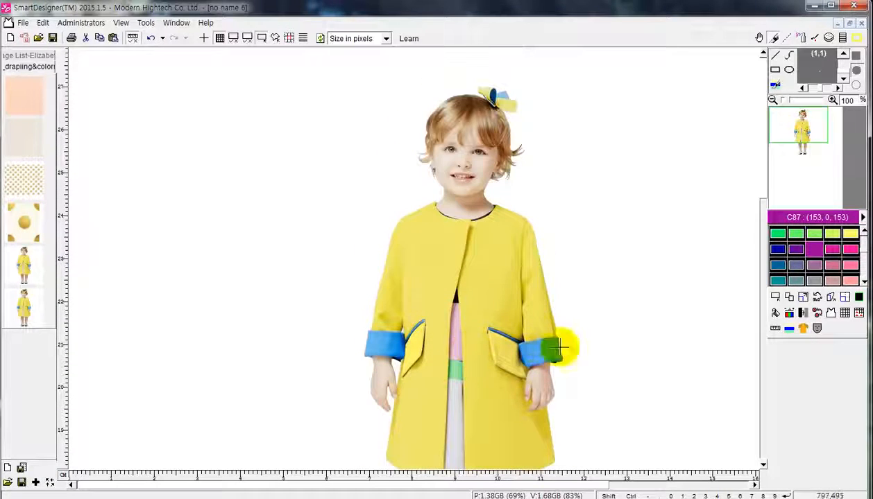
- Drape the small gold polka-dot pattern from the image list over the girl's yellow coat
scroll(573, 371, down, 1)
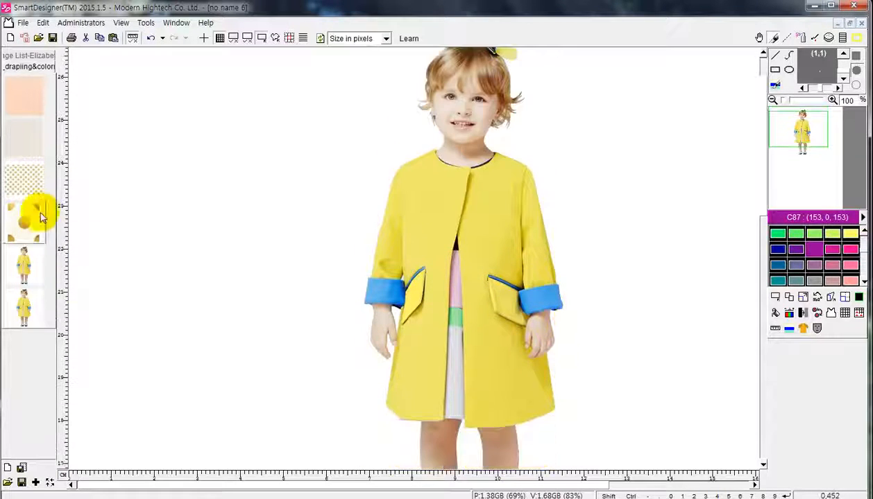
right_click(20, 178)
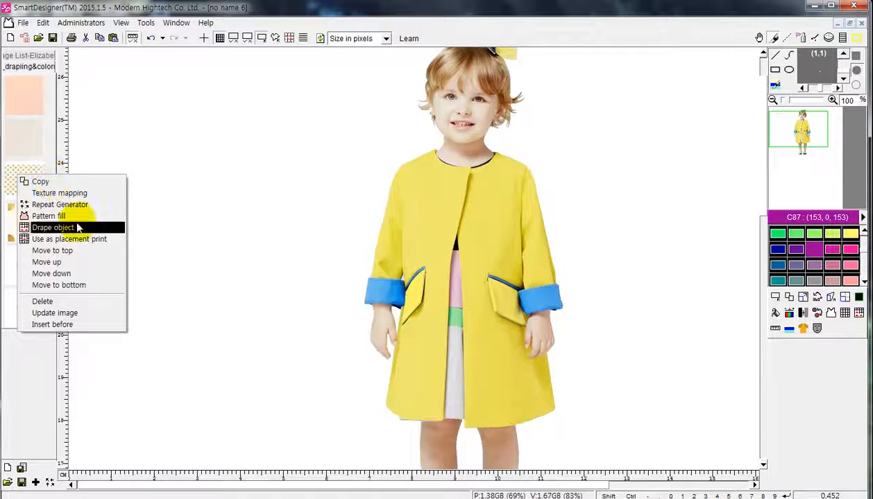
click(104, 226)
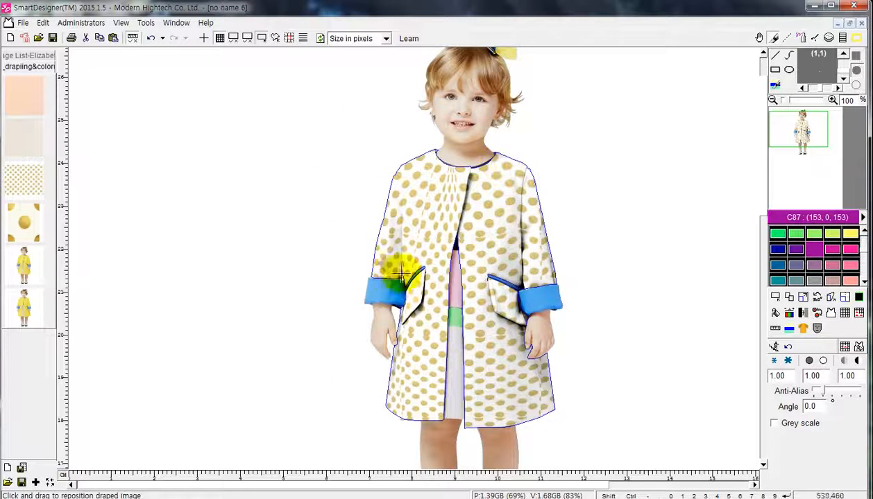
- Recolour the blue cuffs and matching accents with pale yellow C134 (255, 255, 204), after previewing pink C88 and purple C87
click(803, 315)
click(541, 297)
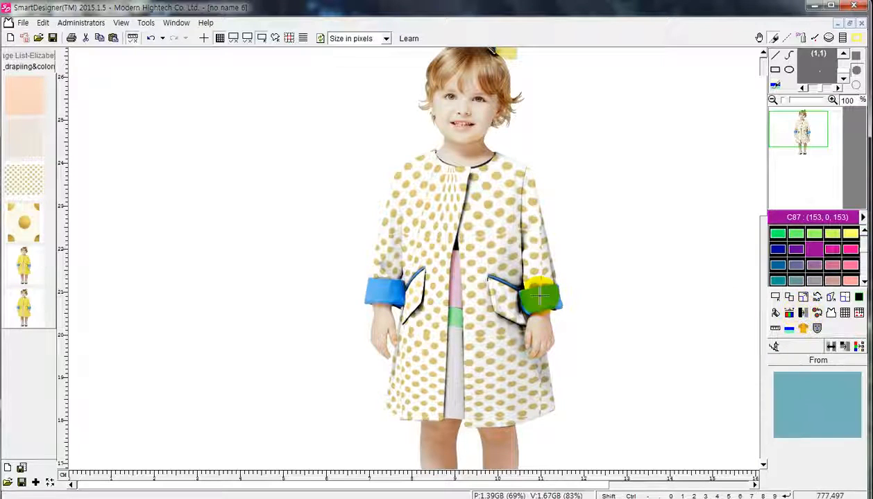
click(851, 268)
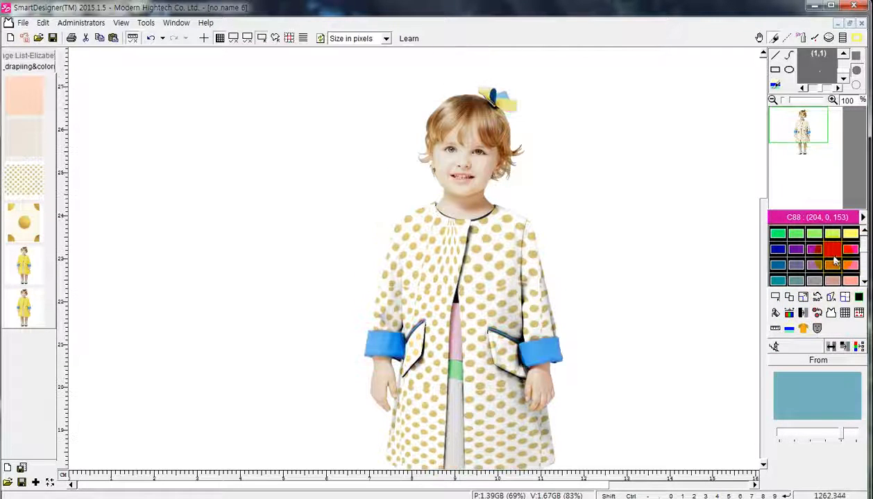
scroll(807, 260, down, 4)
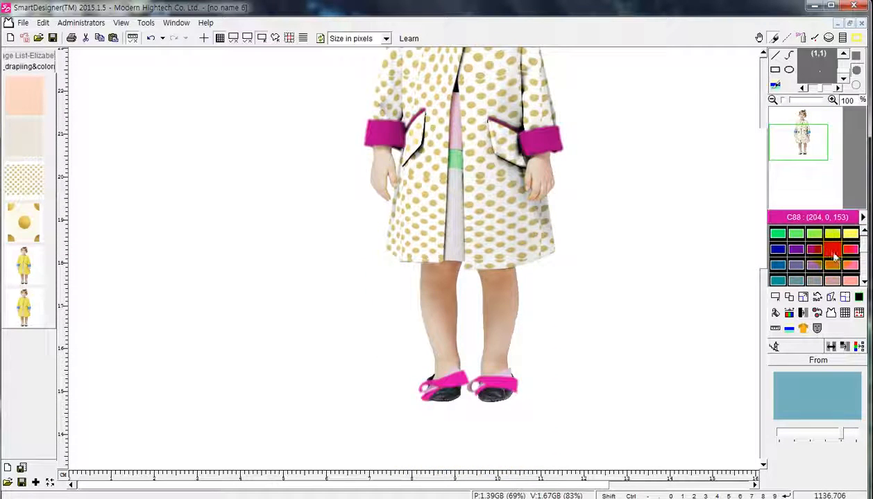
scroll(815, 250, up, 4)
scroll(824, 271, up, 3)
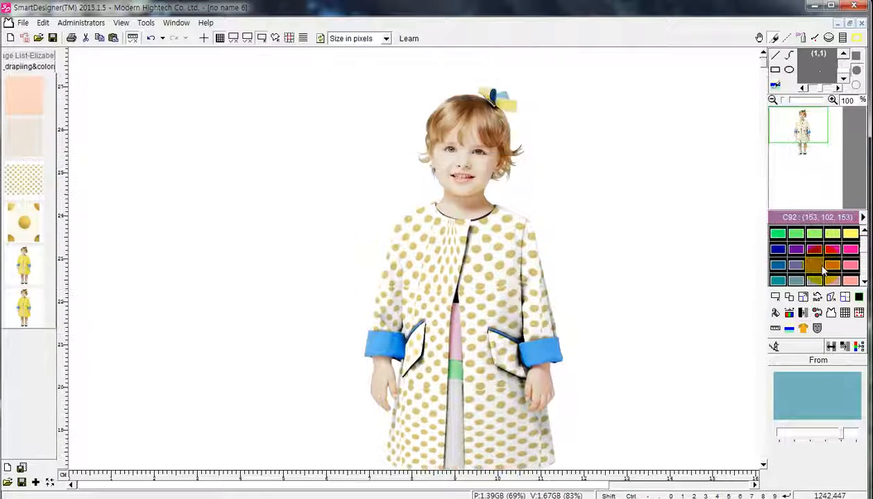
scroll(860, 256, down, 2)
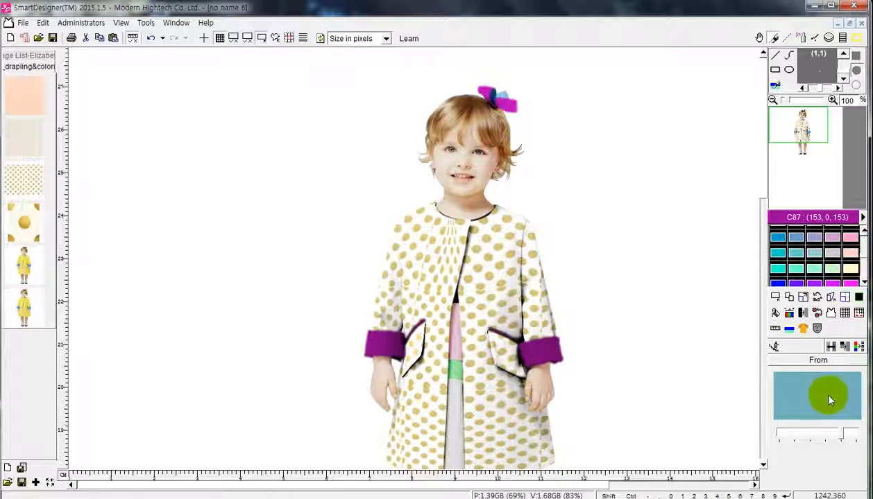
click(853, 272)
scroll(644, 324, down, 1)
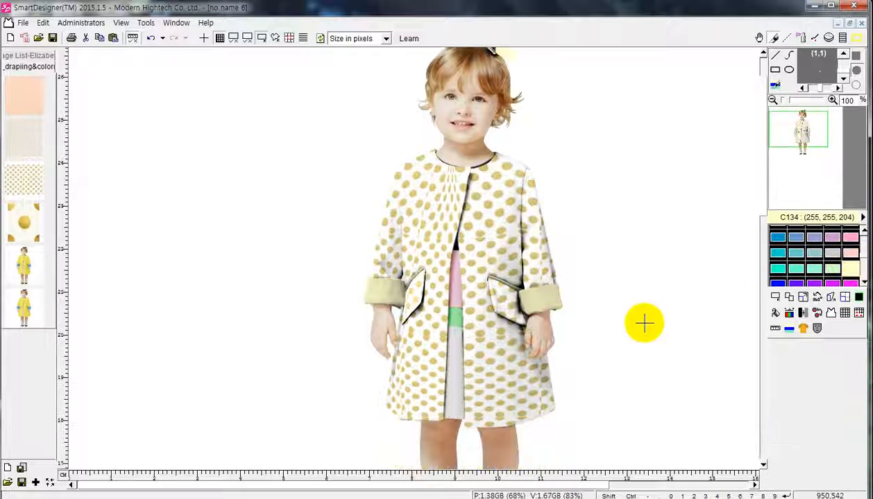
scroll(645, 323, down, 1)
scroll(644, 323, down, 1)
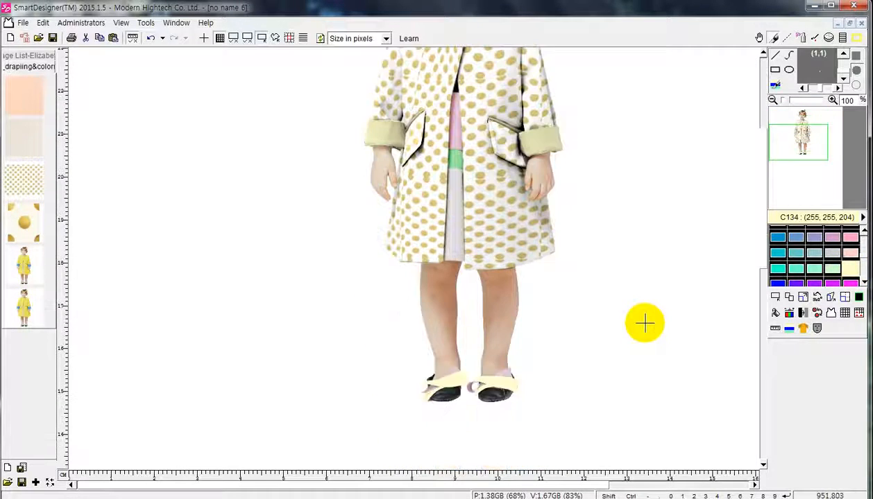
scroll(644, 323, up, 3)
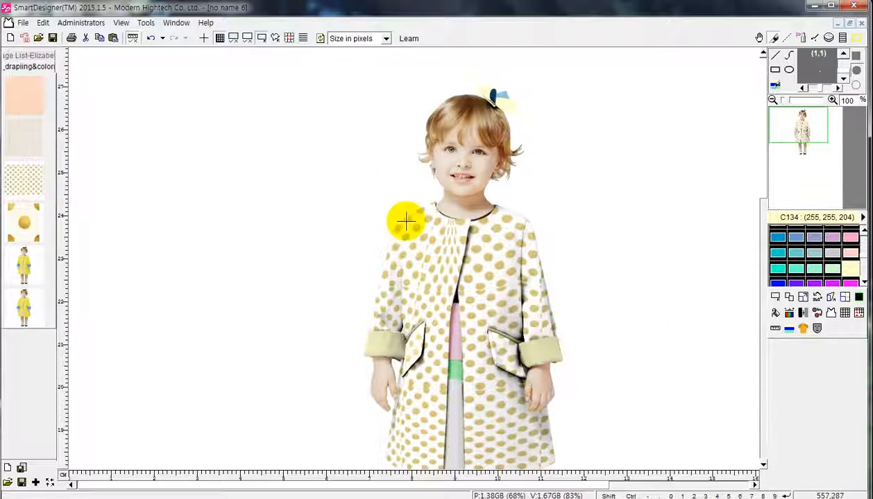
scroll(475, 248, down, 1)
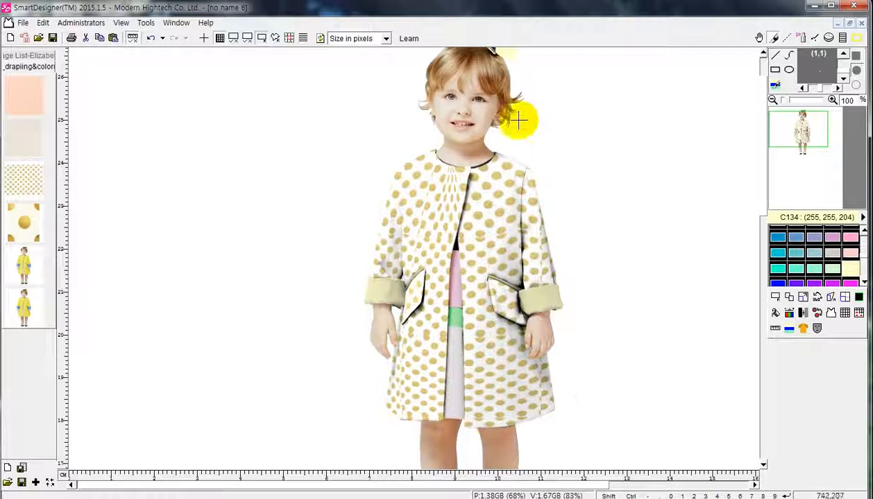
- Minimise the polka-dot coat page and create another maximised Drape image page of 1440 × 1980 pixels, full colours, 180 dpi
click(840, 26)
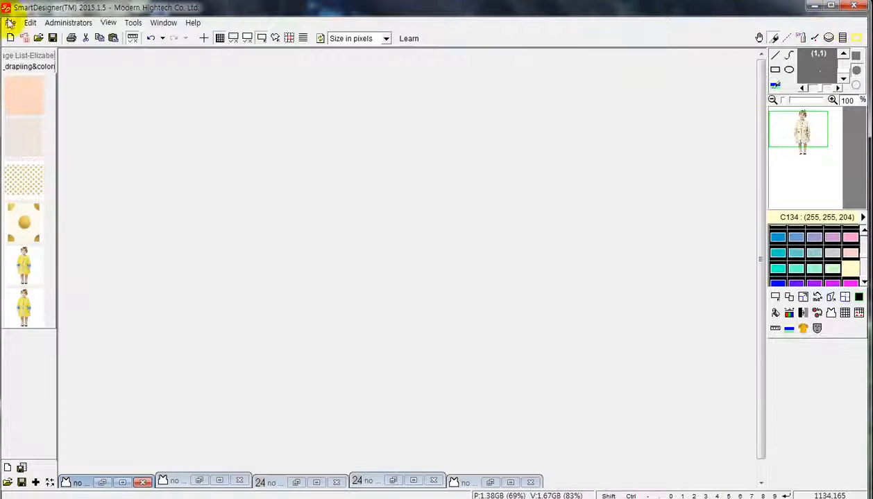
click(10, 23)
click(27, 34)
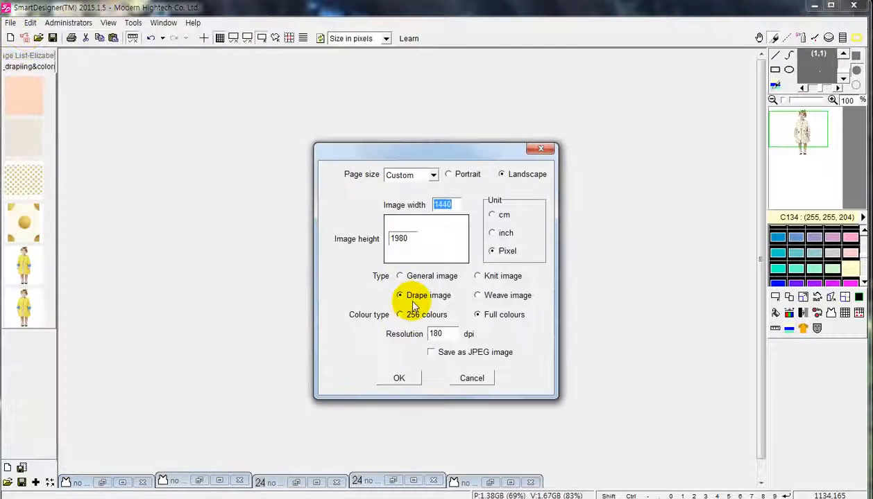
click(399, 378)
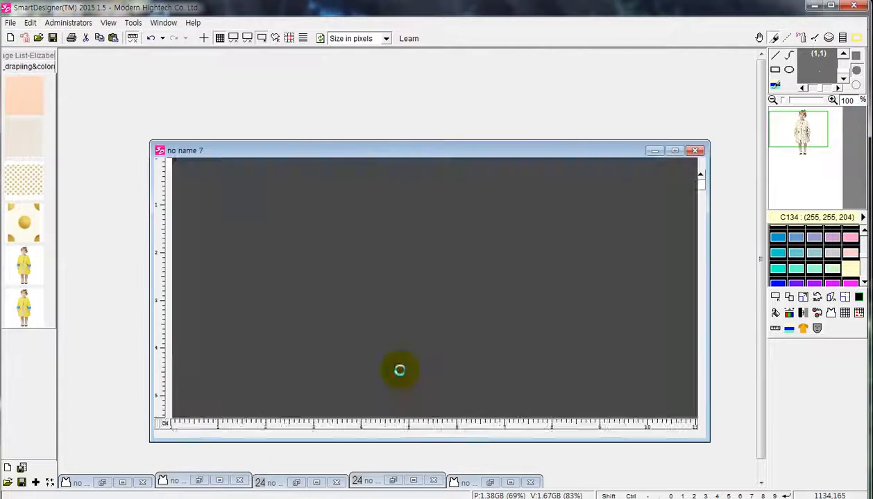
click(674, 150)
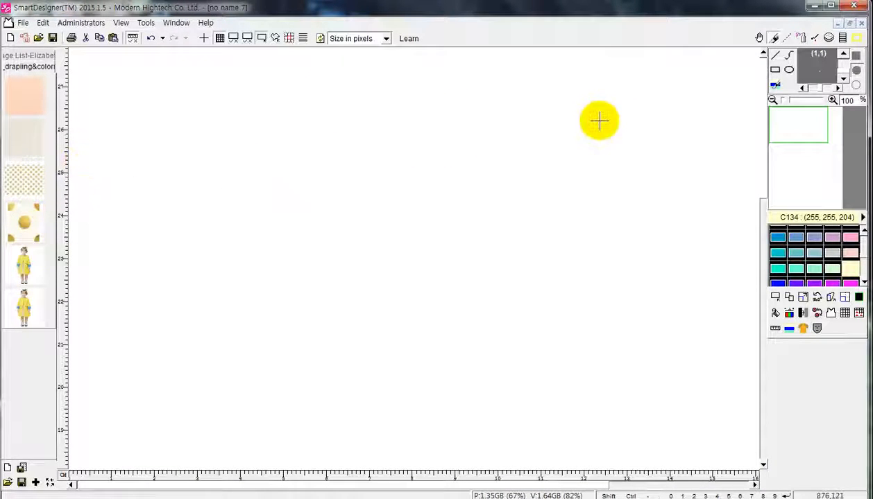
- Place a copy of the yellow-coat girl photo on the page and drape the pink-and-teal plaid pattern over her coat
right_click(41, 265)
click(62, 272)
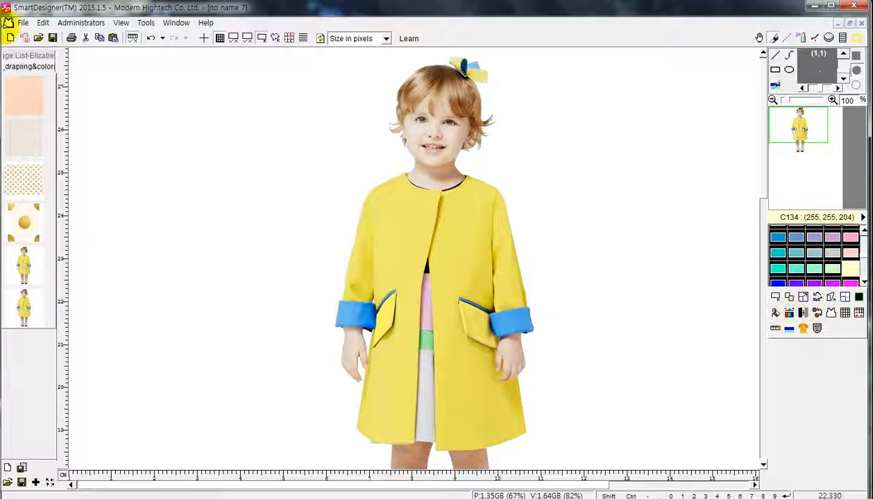
click(18, 55)
right_click(35, 274)
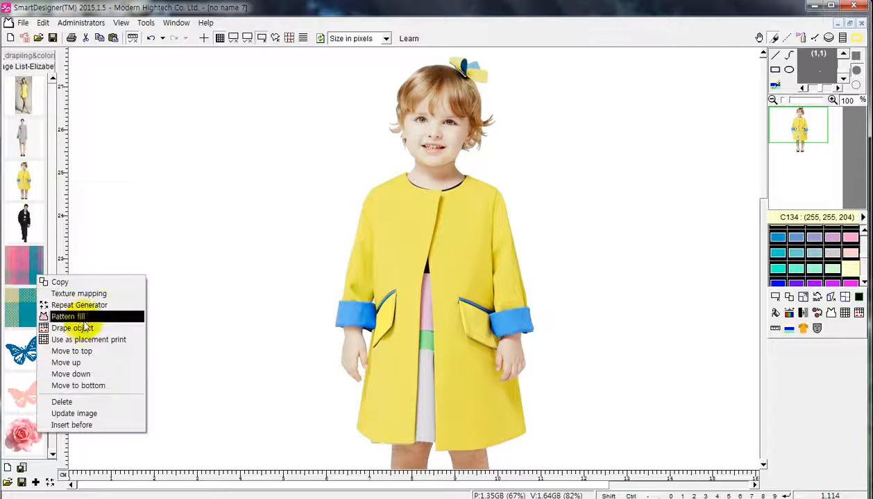
click(87, 327)
click(505, 197)
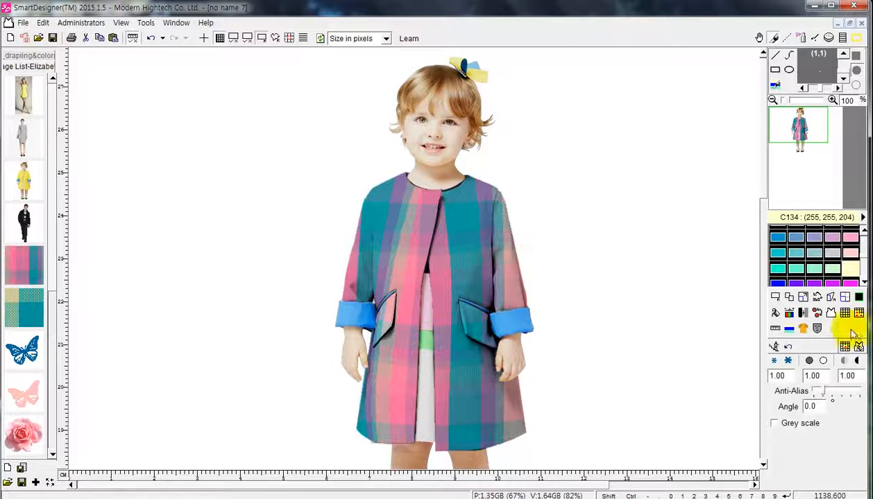
- Pick the blue cuffs as the colour to replace and preview mint C131, light pink and pale yellow C134 on the accents
click(803, 313)
click(512, 319)
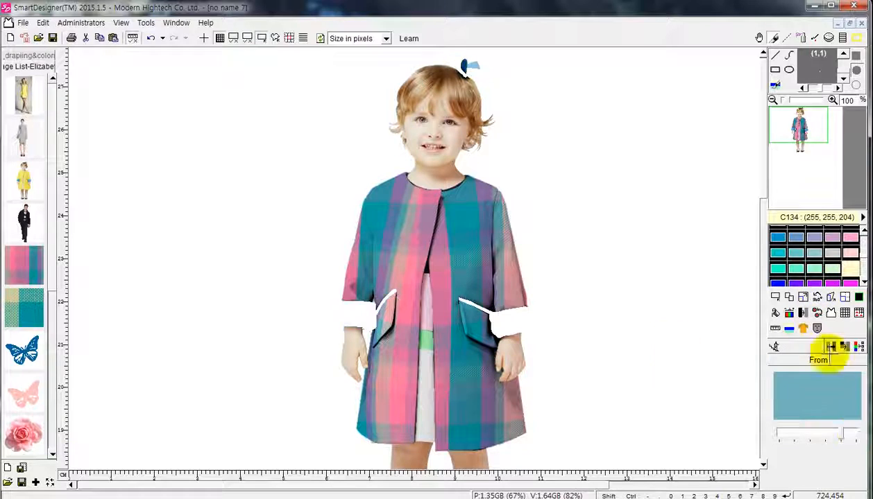
click(796, 276)
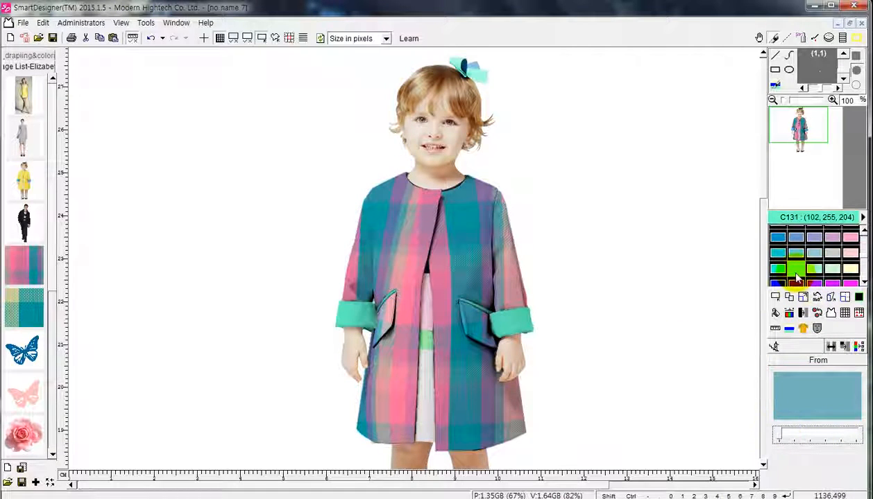
click(796, 252)
click(814, 238)
click(832, 238)
click(851, 240)
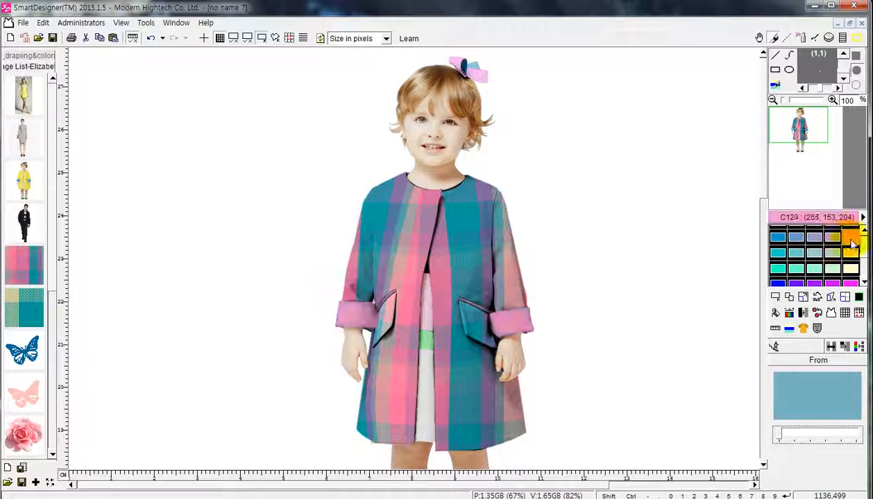
click(851, 253)
click(852, 267)
- Try blue and lilac tones on the cuffs and matching accents, including C152 (153, 204, 255), C141 (102, 102, 255) and C153 (204, 204, 255)
drag(864, 255, 863, 260)
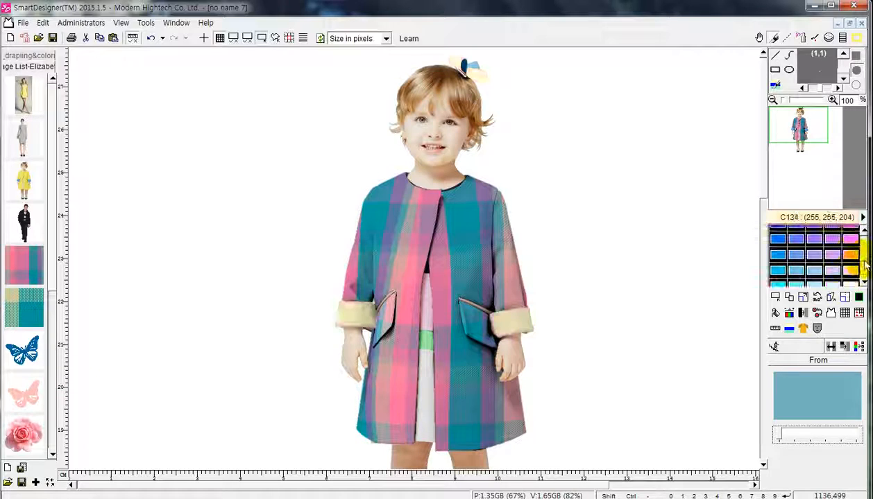
click(853, 269)
click(853, 256)
click(834, 256)
click(816, 256)
click(815, 272)
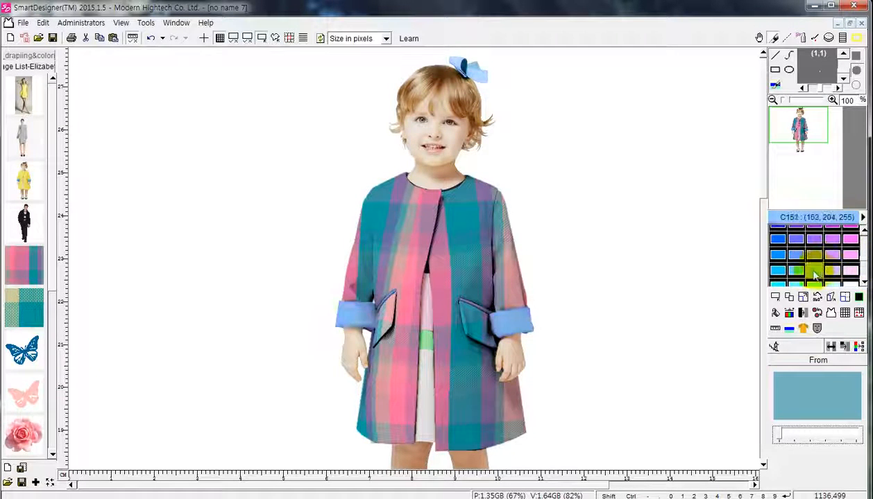
click(798, 273)
click(781, 274)
click(782, 258)
click(780, 241)
click(796, 242)
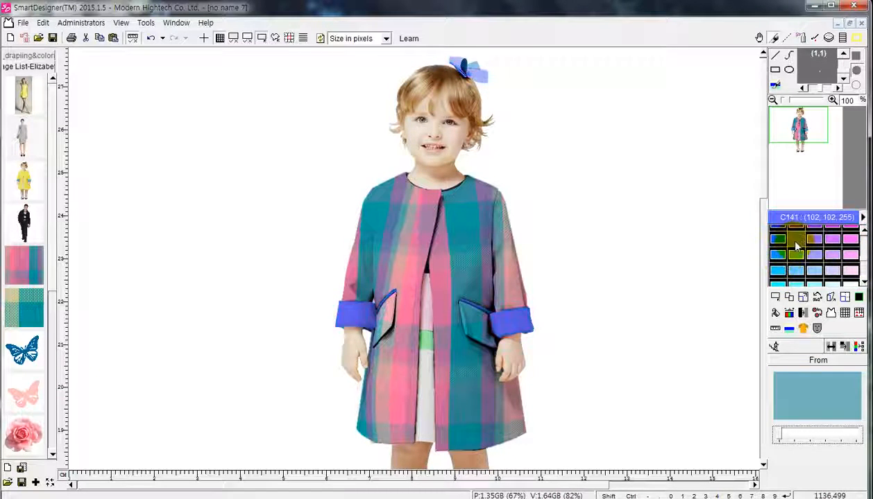
click(798, 259)
click(813, 272)
click(830, 272)
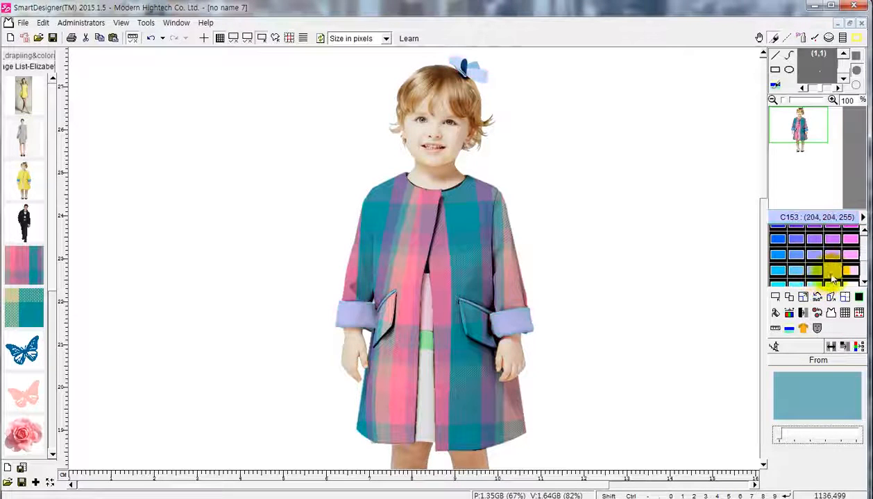
click(834, 258)
click(852, 243)
click(853, 272)
click(852, 284)
- Recolour the cuffs and matching accents with orange C74 (255, 153, 102), after previewing purple C61 and green C71
mouse_move(864, 256)
mouse_down()
mouse_move(864, 276)
mouse_move(864, 243)
mouse_up()
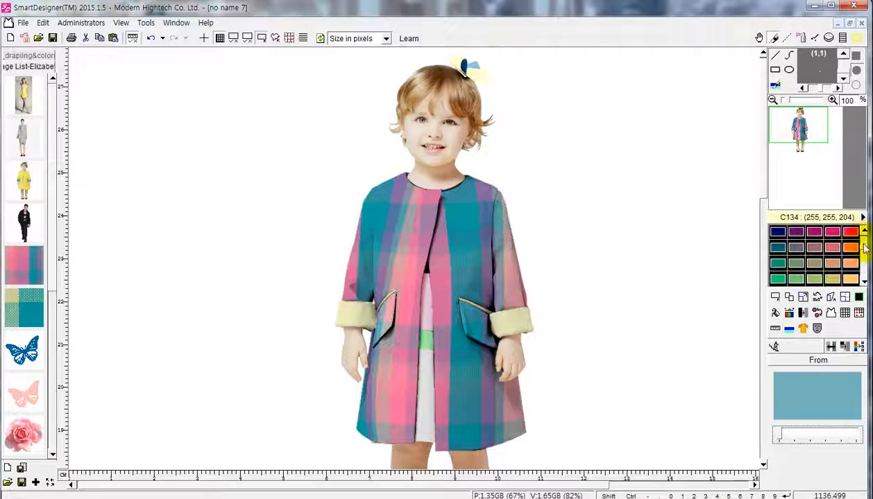
click(853, 234)
click(829, 236)
click(795, 234)
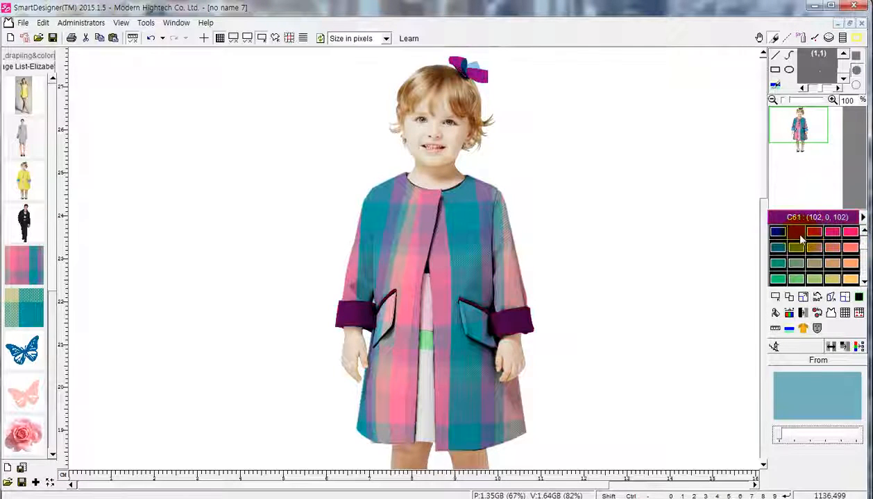
click(779, 235)
click(778, 249)
click(797, 263)
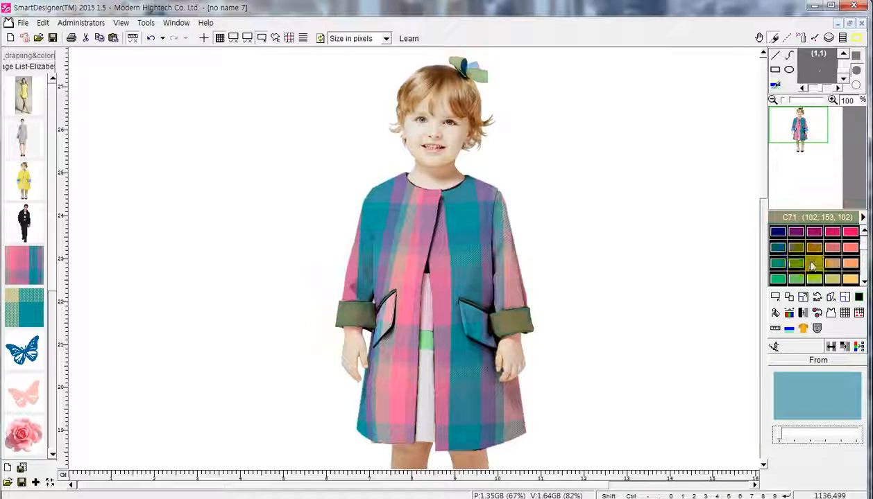
click(797, 278)
click(837, 280)
click(851, 263)
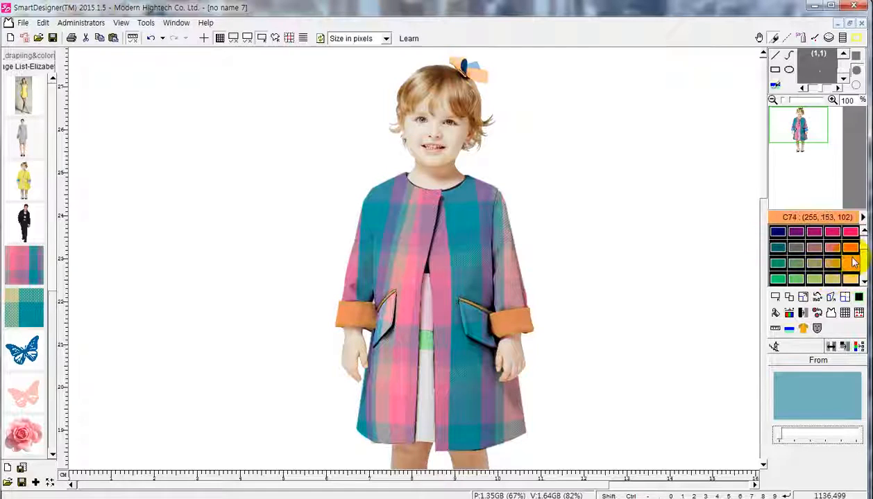
- Place a copy of the original yellow-coat girl photo from the image list beside the plaid-coat version for comparison
scroll(540, 317, down, 1)
scroll(540, 317, down, 1)
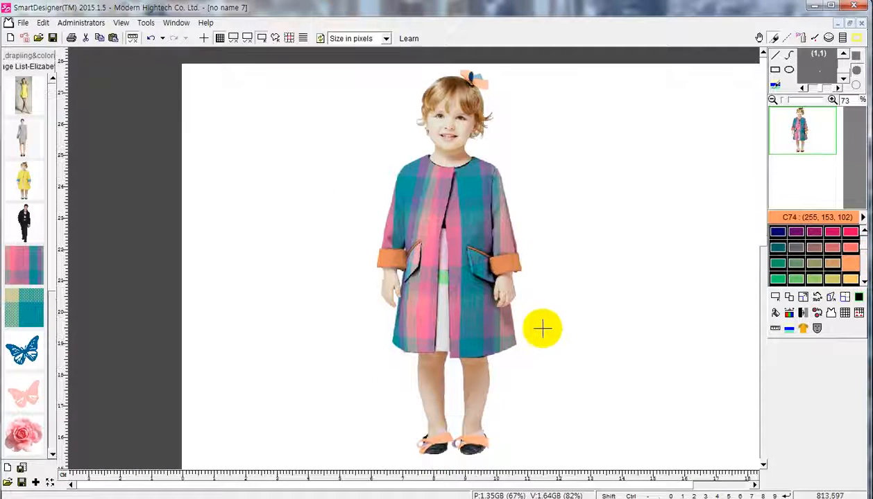
right_click(25, 186)
click(55, 194)
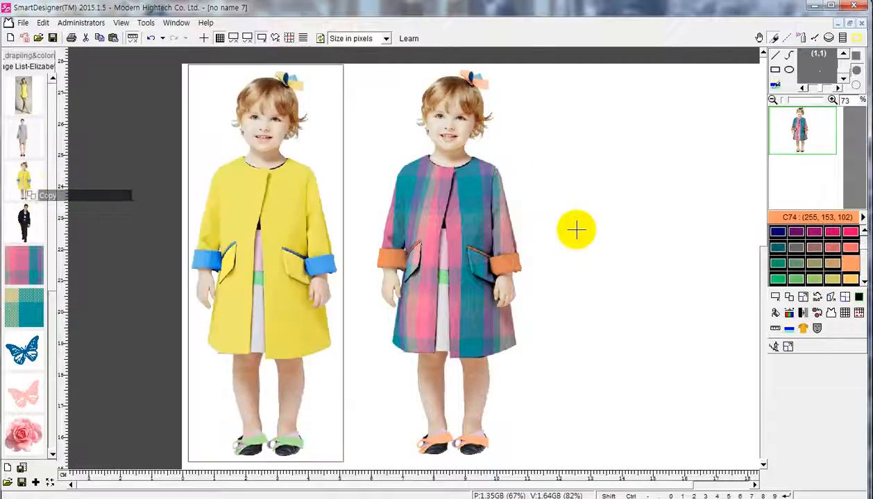
click(608, 224)
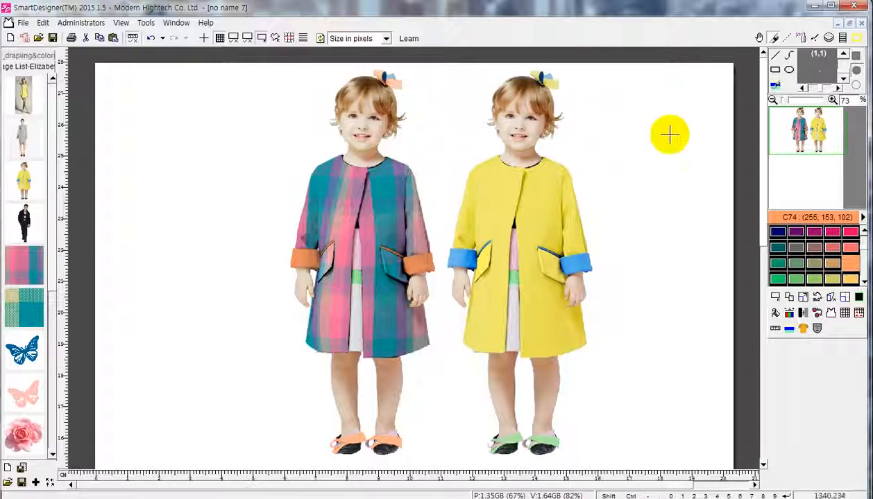